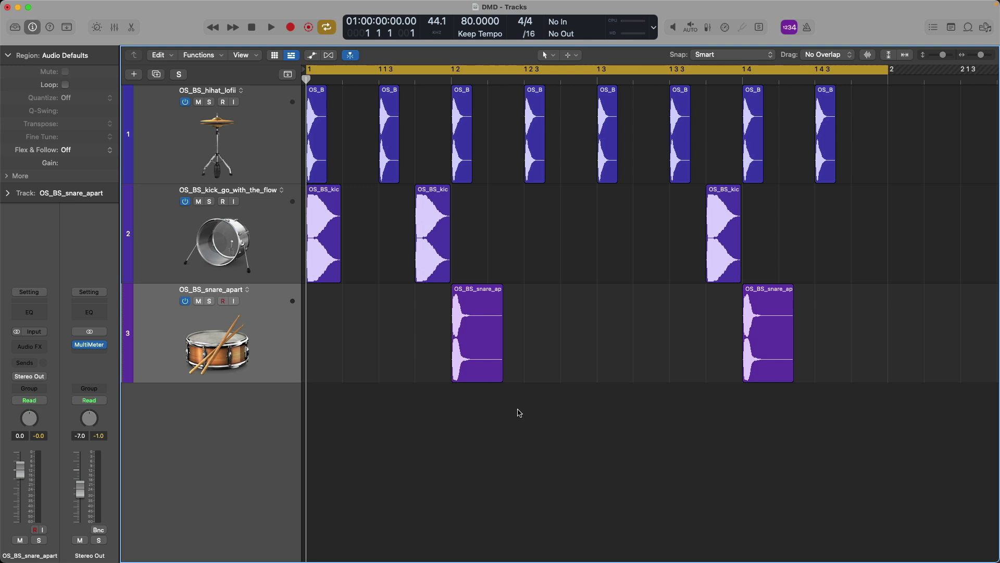
Audition the drum arrangement, then open the New Track dialog with Software Instrument selected
key("space")
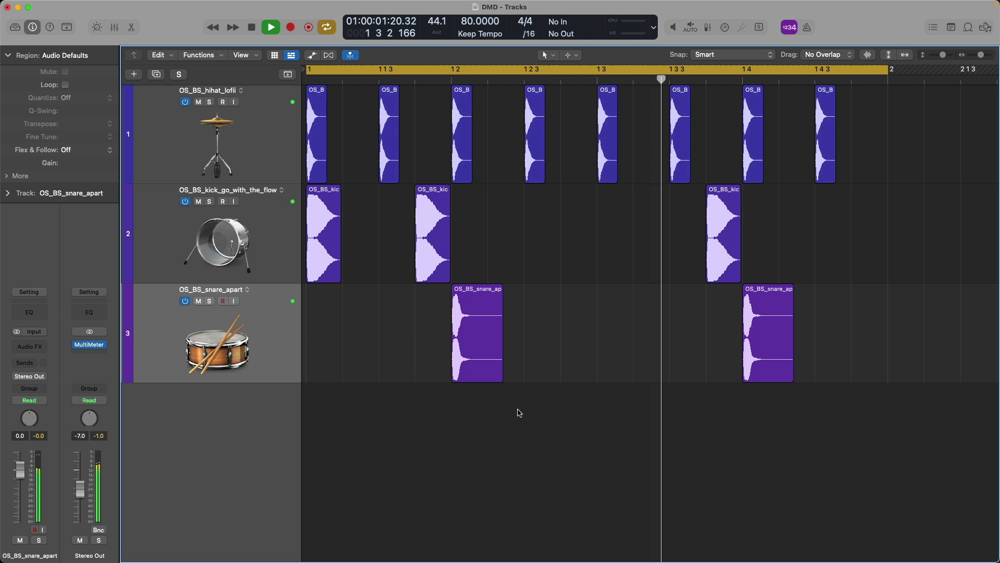
key("space")
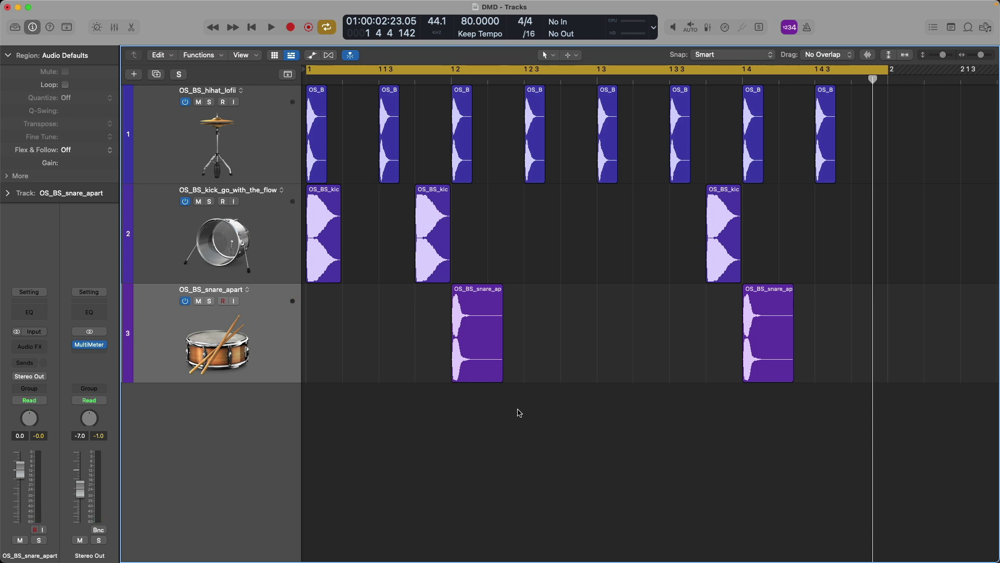
key("alt+super+n")
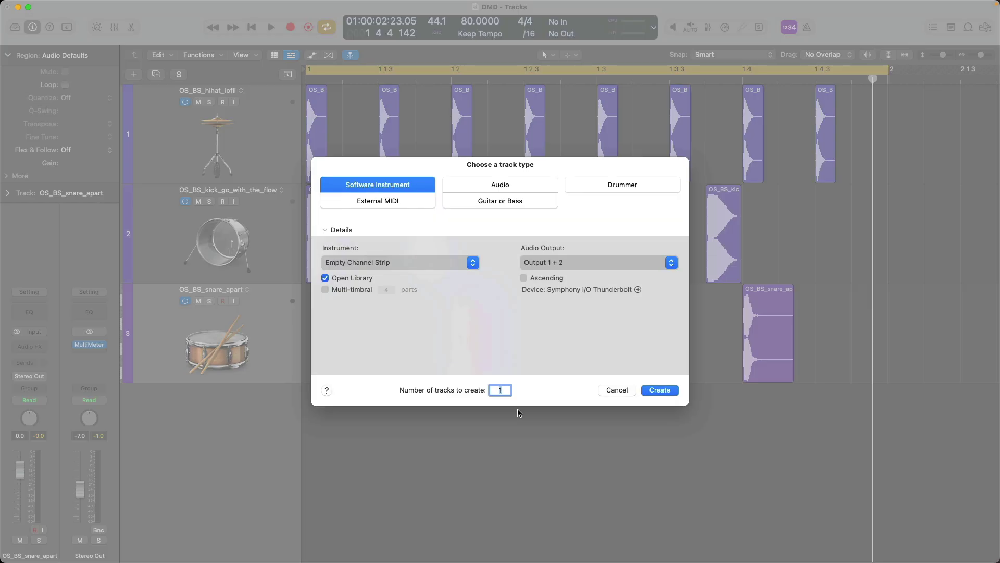
Create an empty-channel-strip software instrument track, Inst 1, below the drums
left_click(444, 262)
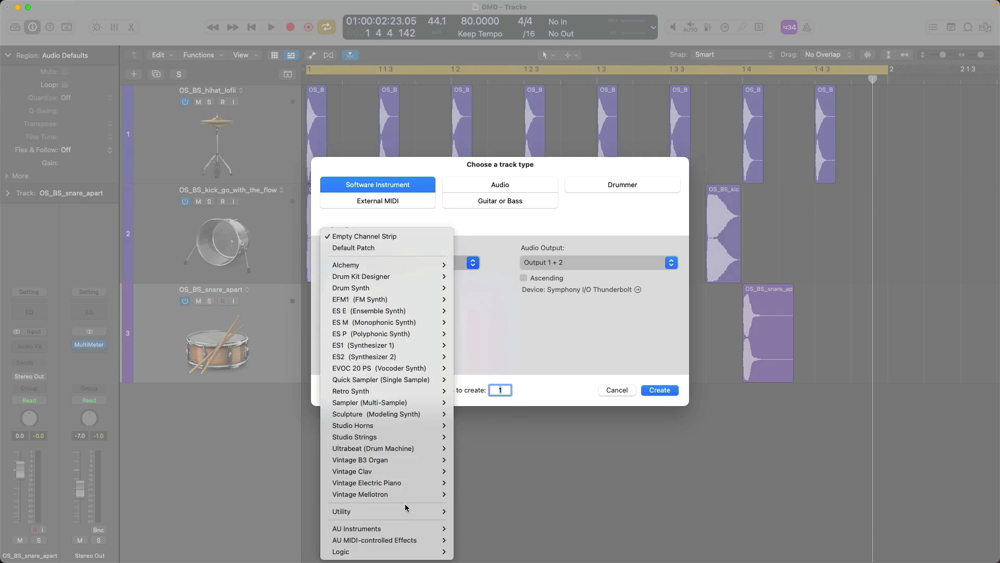
mouse_move(415, 436)
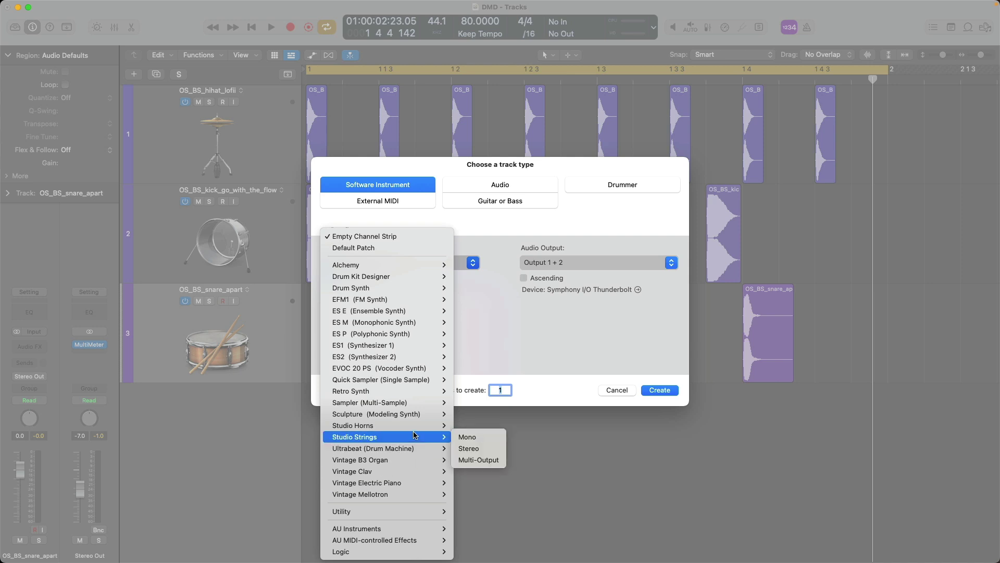
left_click(524, 335)
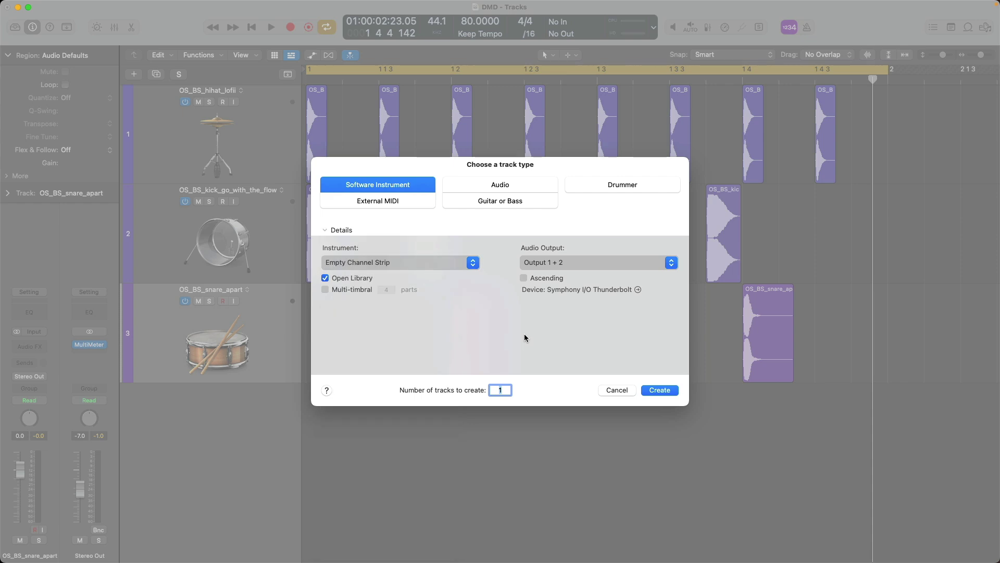
left_click(646, 391)
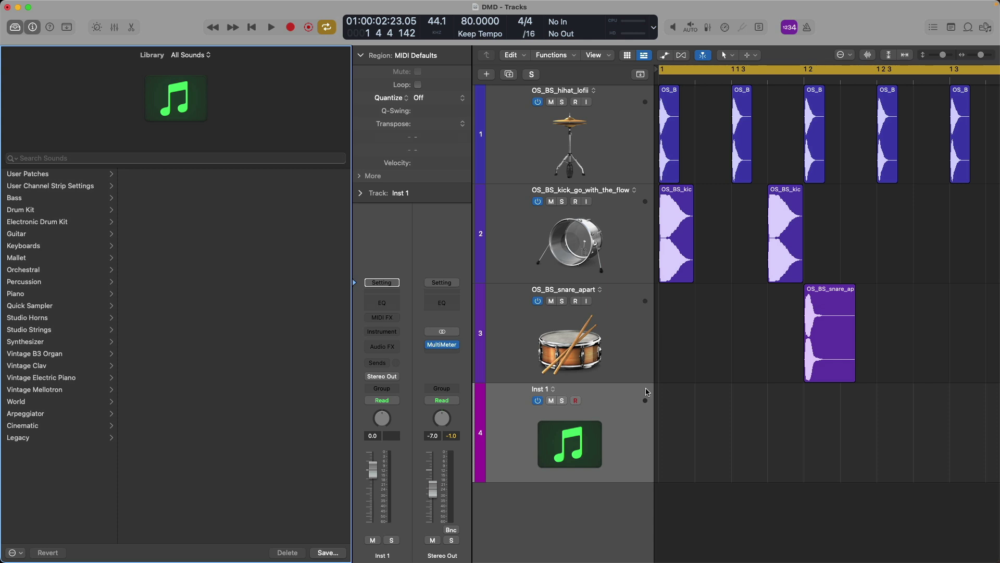
Load Drum Machine Designer onto the Inst 1 track, turning it into Empty Kit
left_click(399, 332)
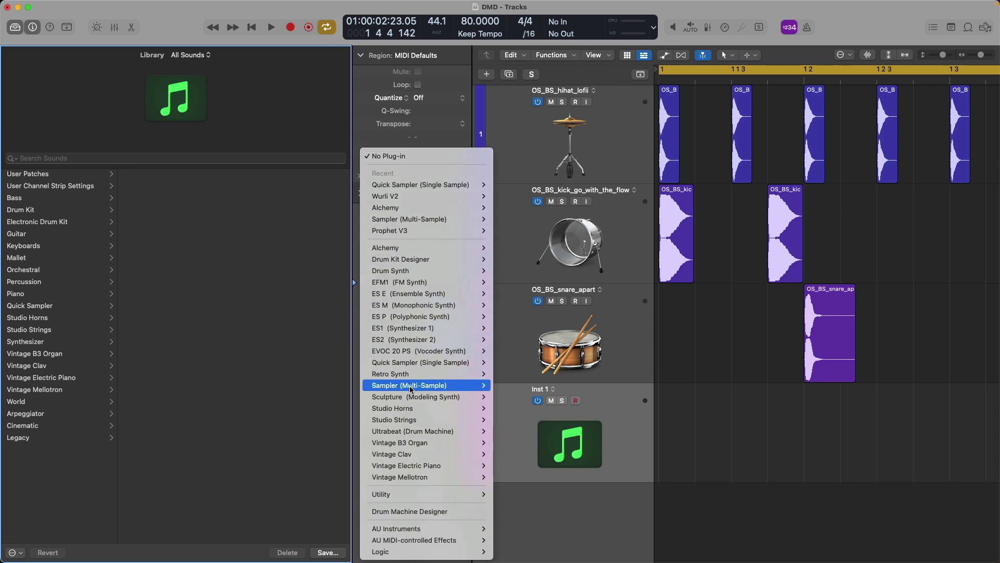
left_click(457, 515)
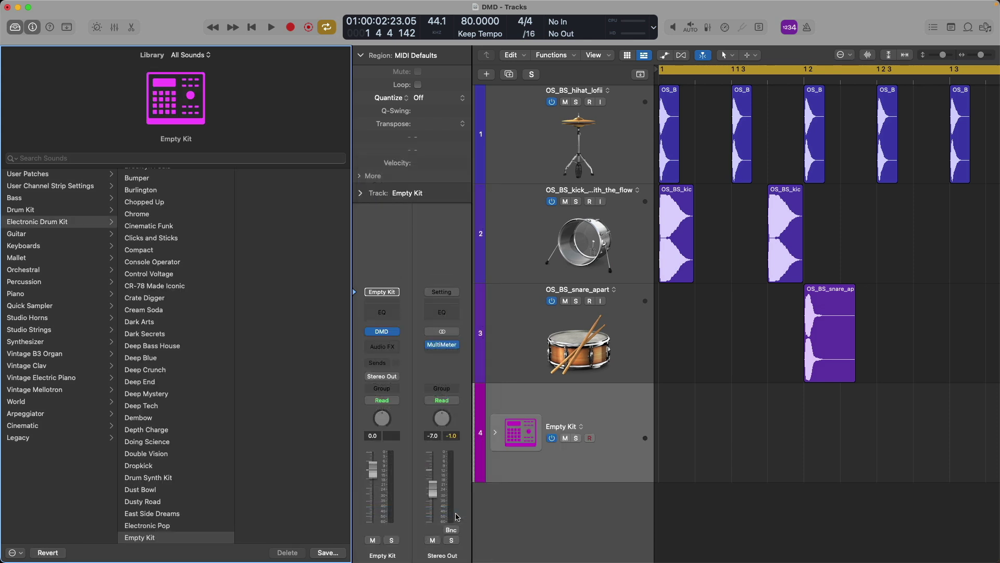
scroll(183, 348, "down", 4)
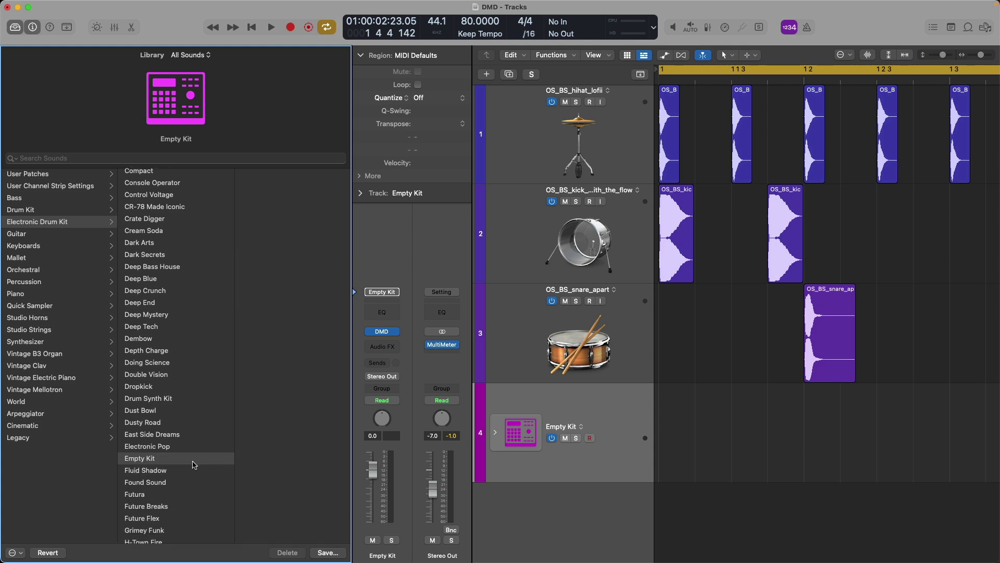
Expand the Empty Kit stack, select its Inst 1 sub-track, and show the Mixer
left_click(497, 433)
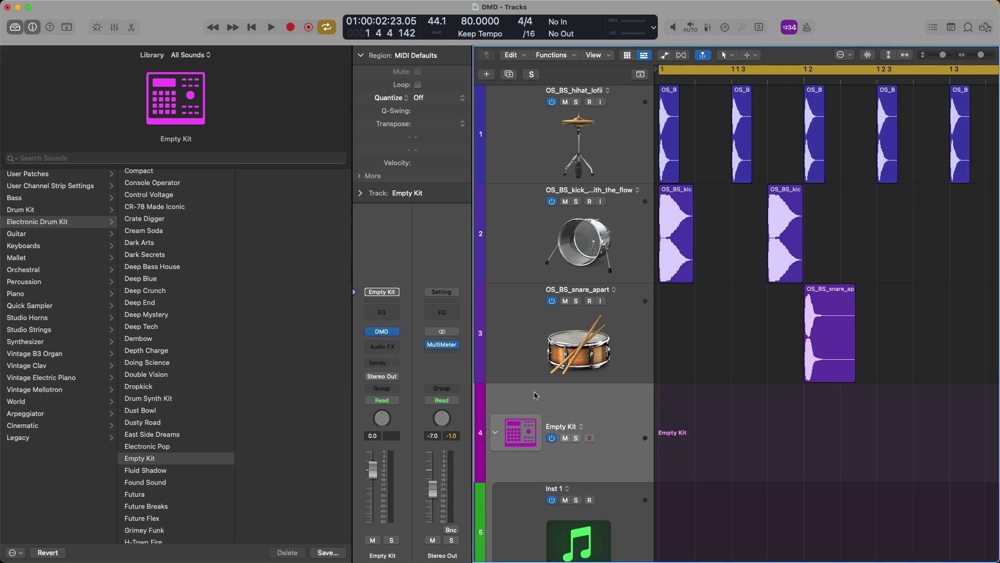
left_click(535, 441)
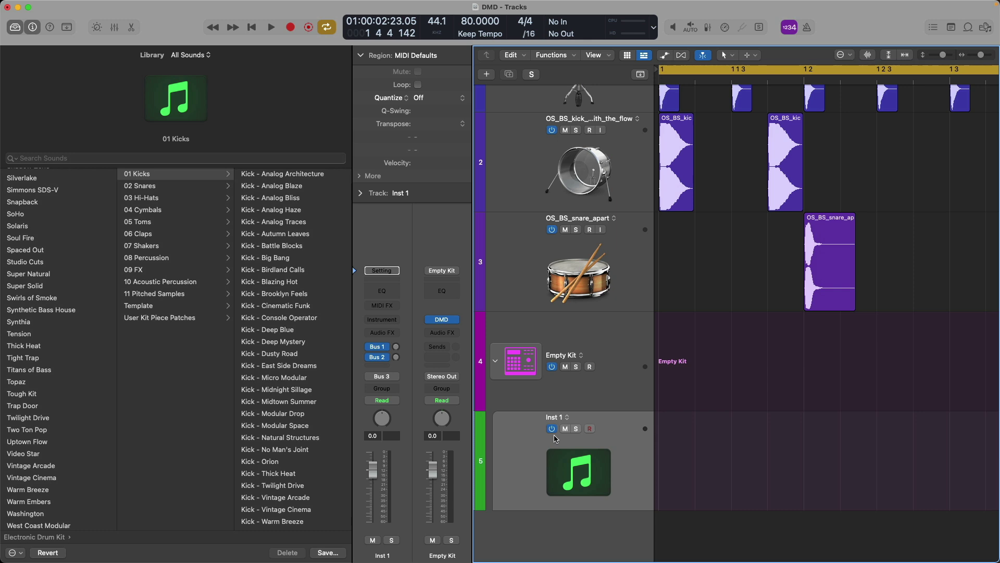
key("x")
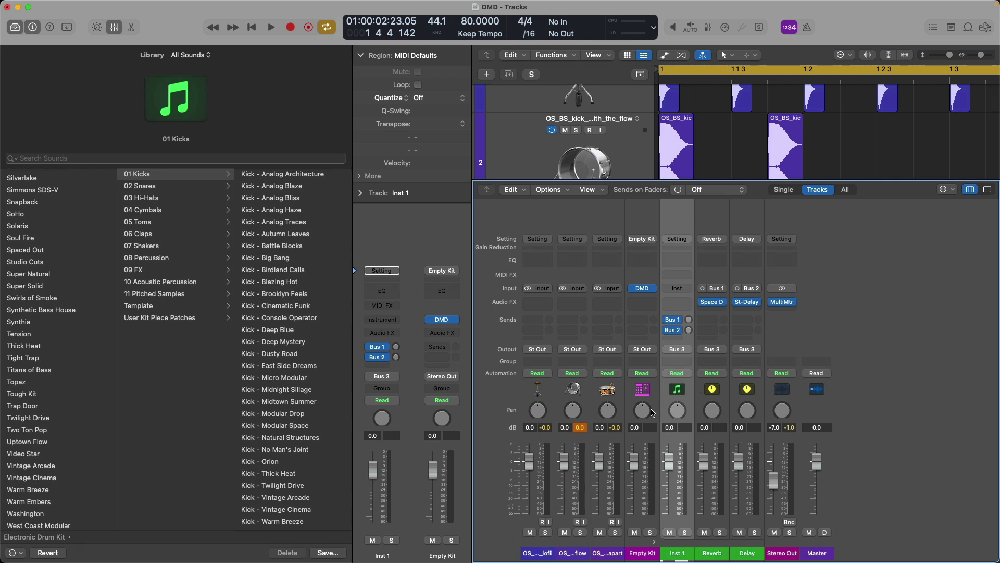
Open the Drum Machine Designer window, browse the SNARE 1 and CLAP 1 pads and pad pages, returning to page 1
left_click(643, 289)
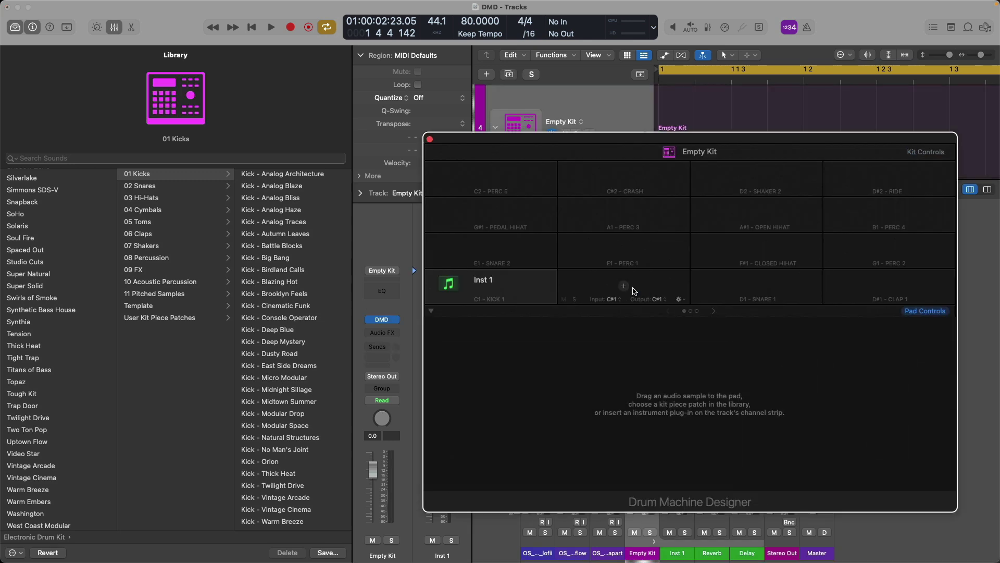
left_click(698, 284)
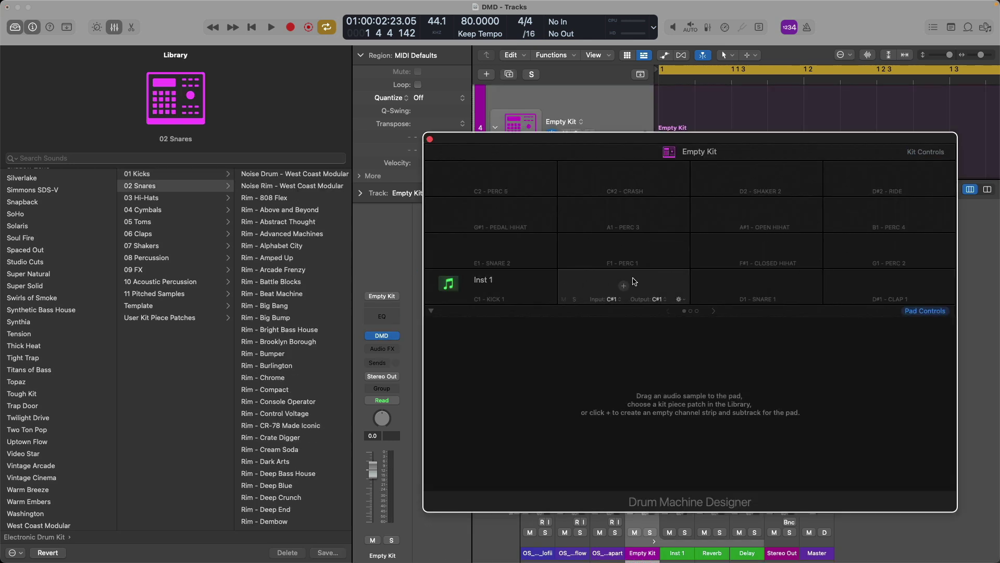
left_click(842, 284)
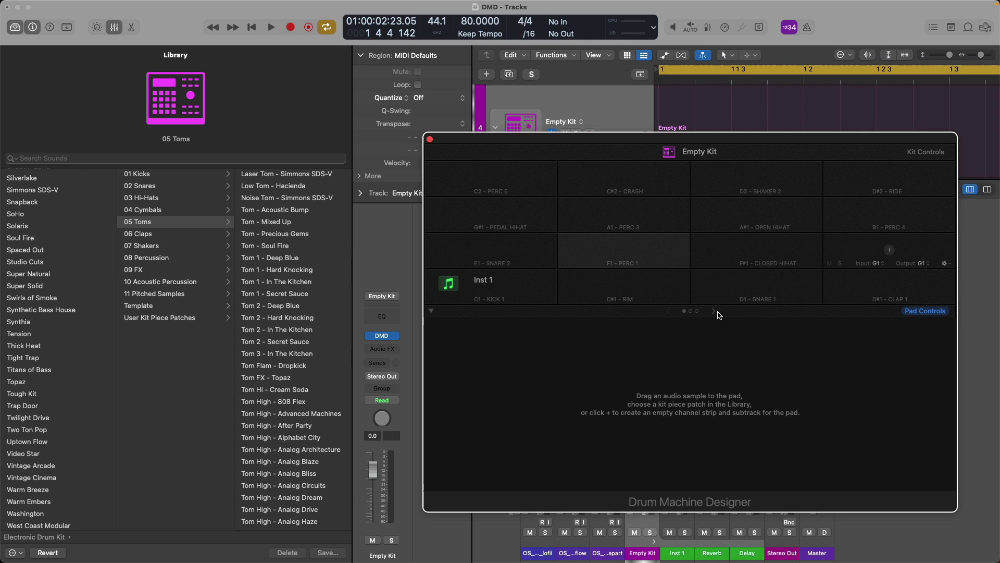
left_click(714, 311)
left_click(714, 311)
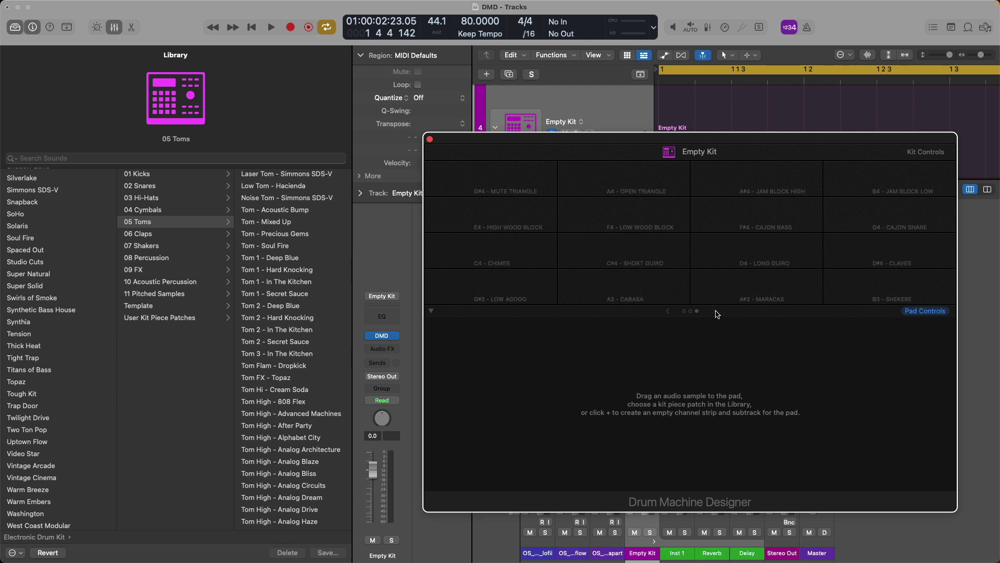
left_click(670, 312)
left_click(670, 311)
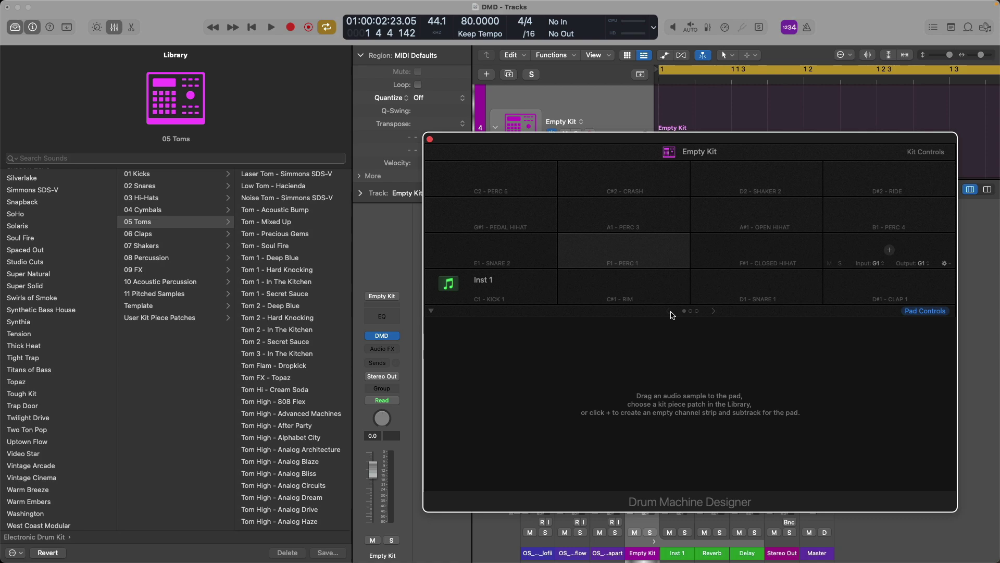
Hide the Library and Mixer, collapse the stack, and drop the first kick region onto KICK 1
key("y")
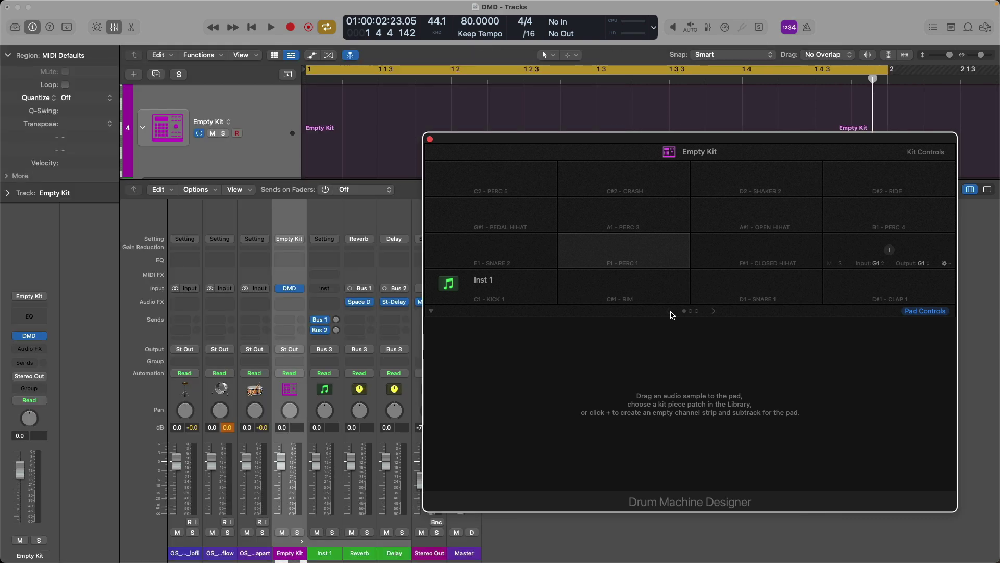
key("x")
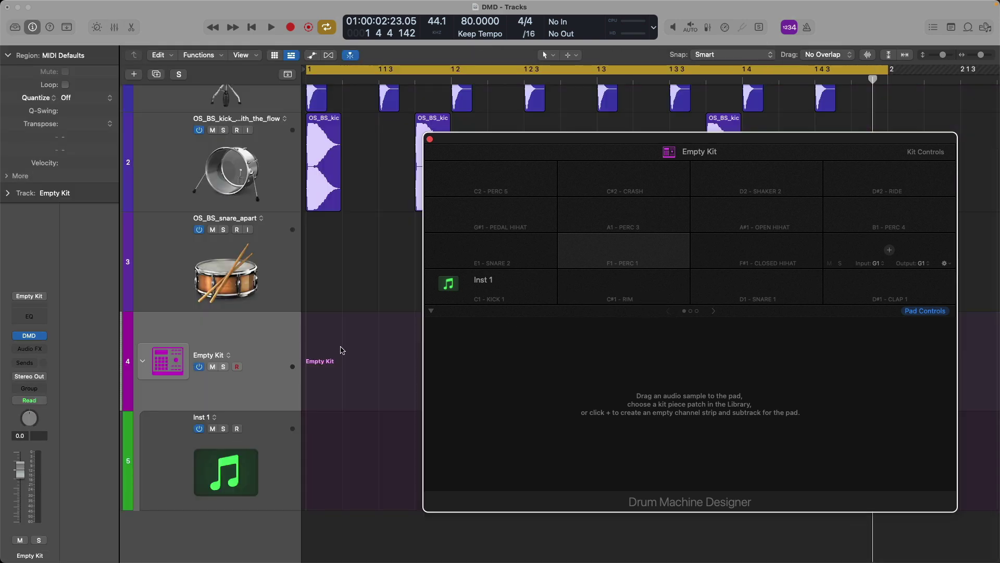
left_click(144, 362)
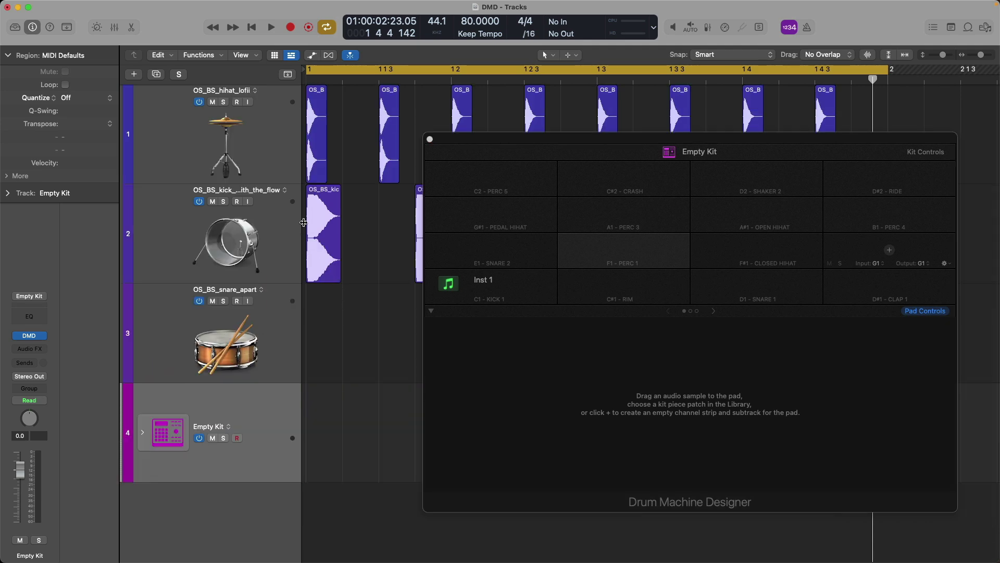
left_click(325, 198)
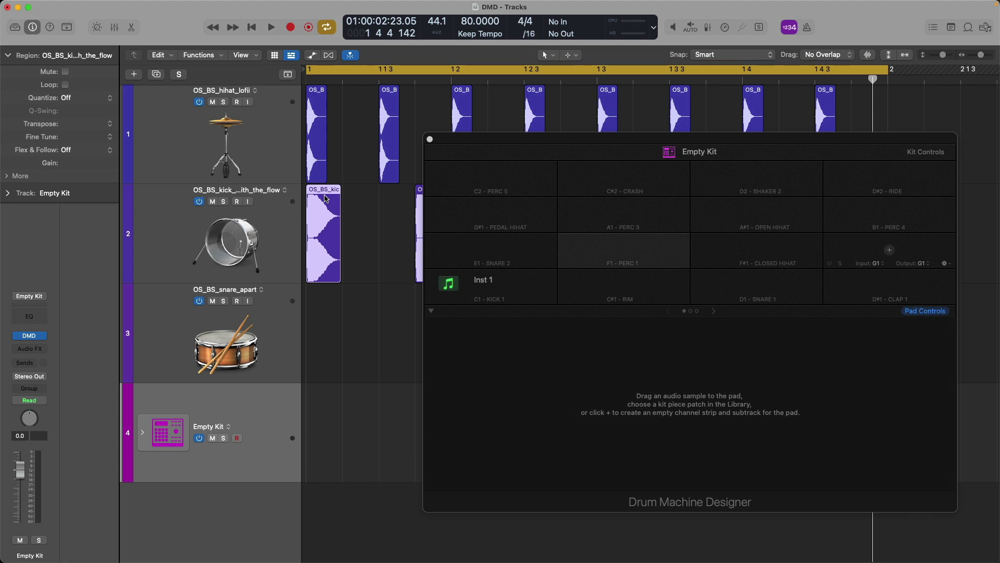
left_click_drag(325, 198, 479, 286)
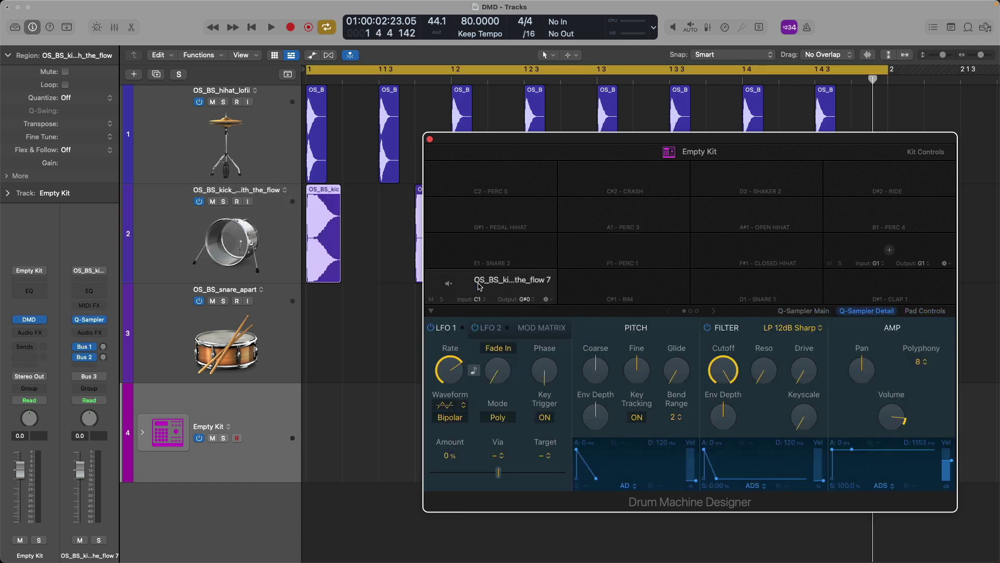
Inspect the kick pad's Quick Sampler Main, Detail and Pad Controls views, ending on Main
left_click(794, 312)
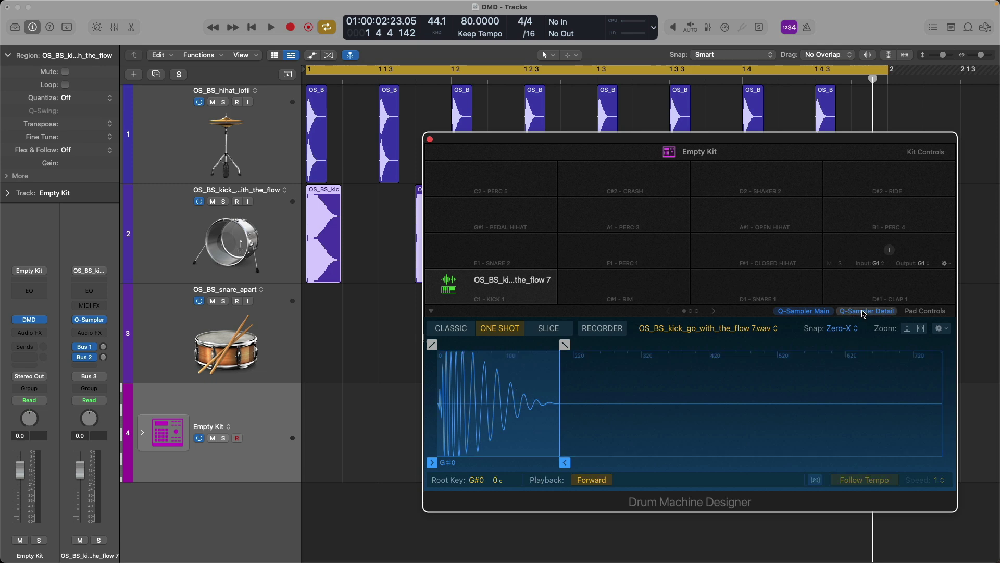
left_click(863, 312)
left_click(913, 312)
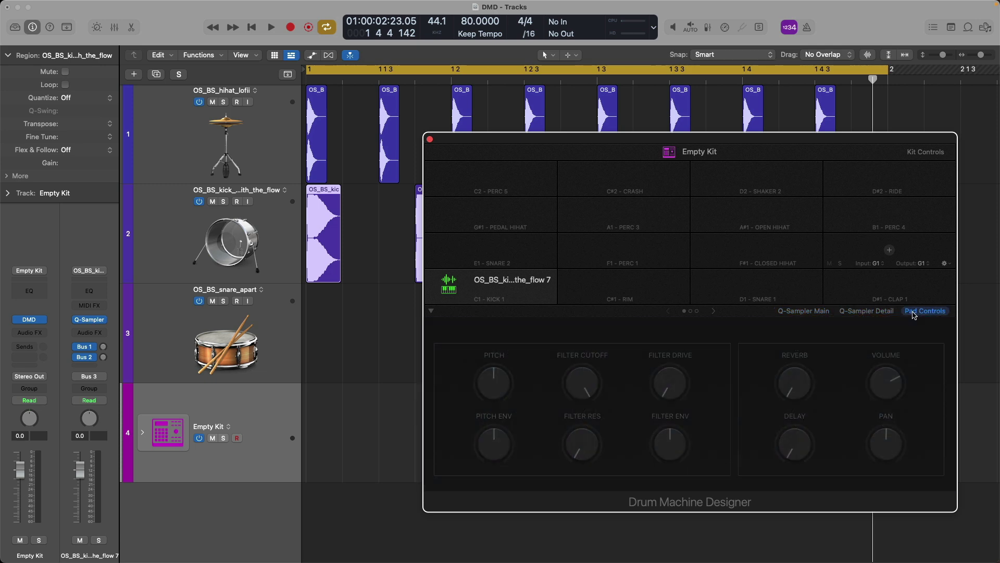
left_click(809, 312)
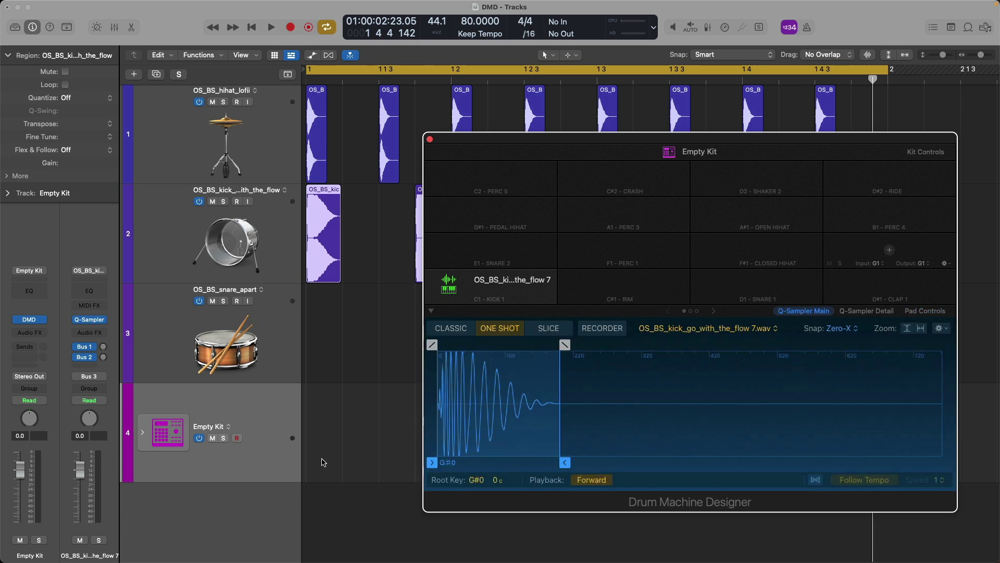
Create a pattern region on Empty Kit with kick steps 1, 4 and 12 enabled
key("super+w")
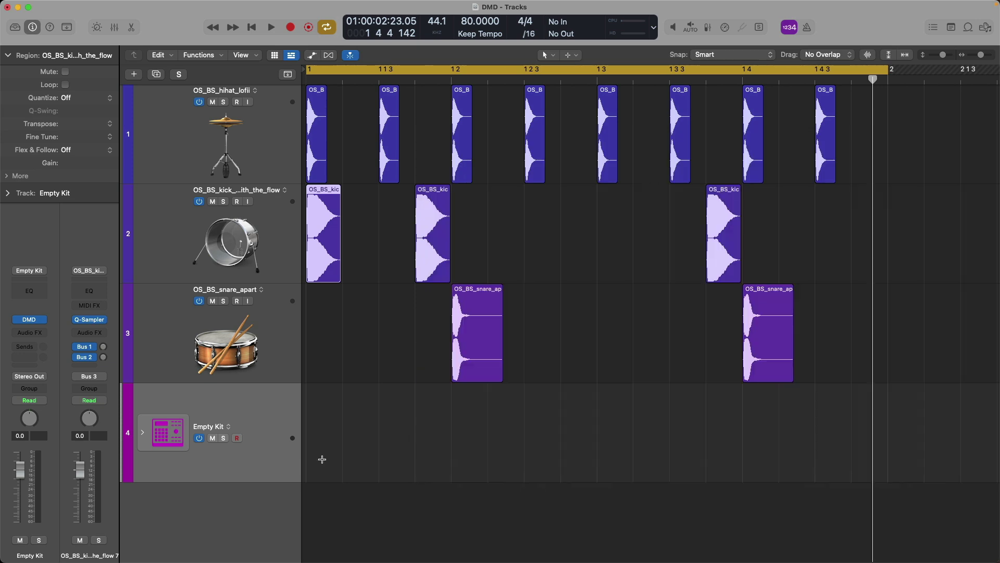
right_click(322, 459)
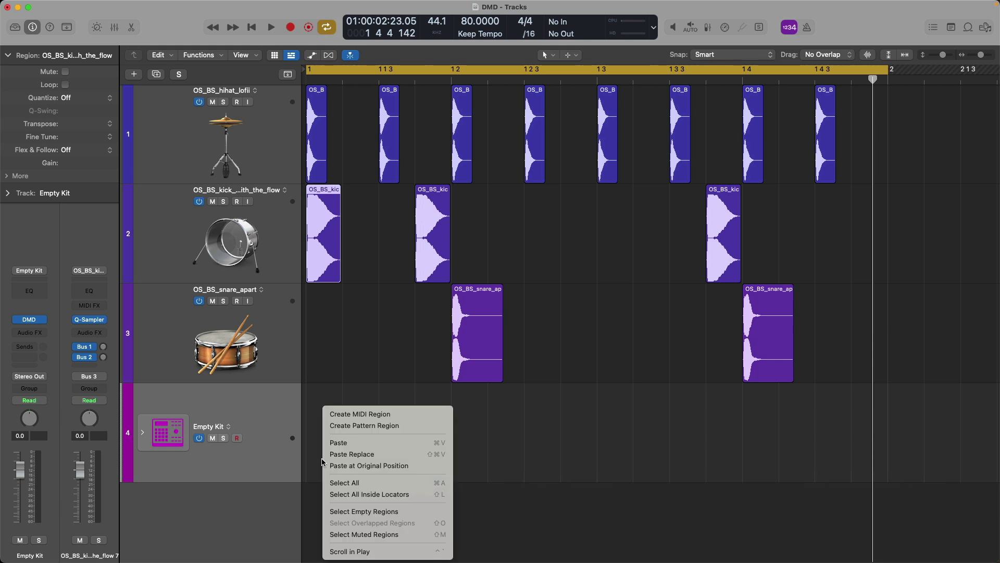
left_click(360, 425)
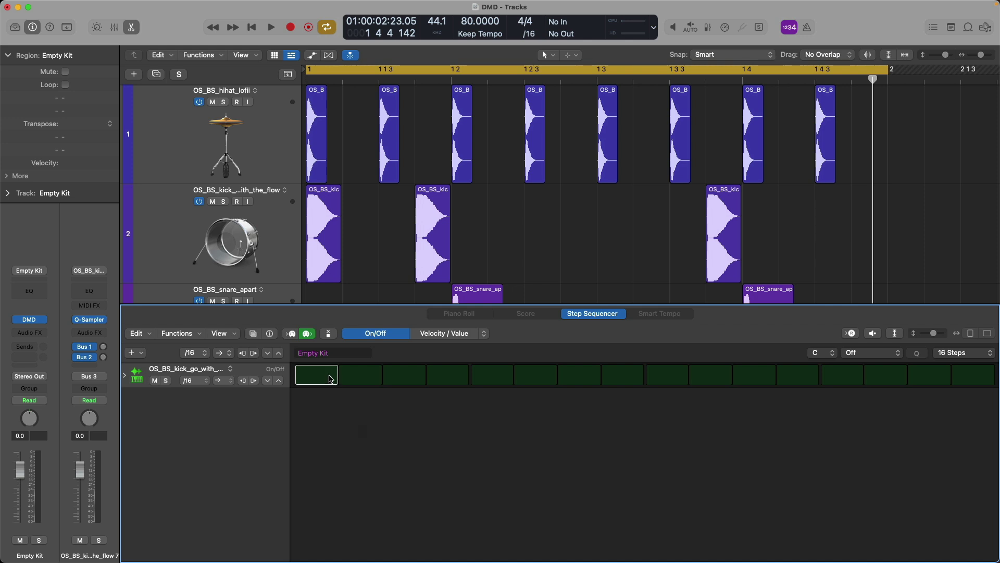
left_click(329, 376)
left_click(443, 375)
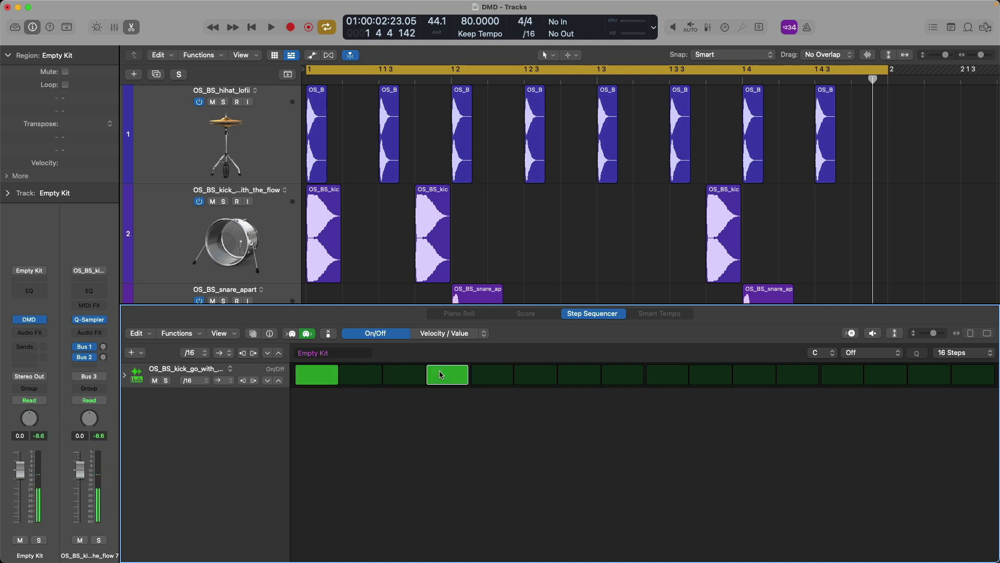
left_click(797, 378)
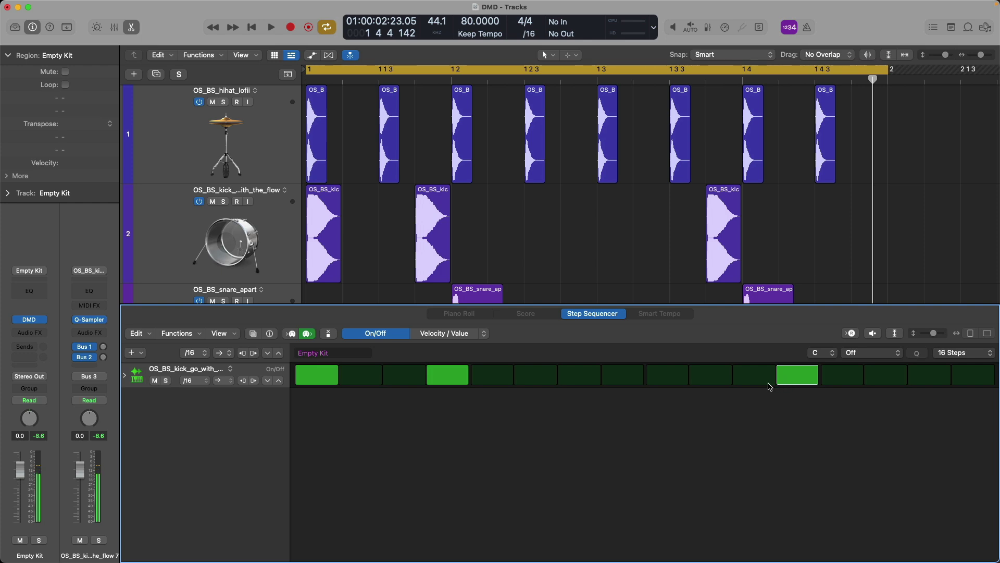
Move the Empty Kit track above the snare track and show the Mixer
key("e")
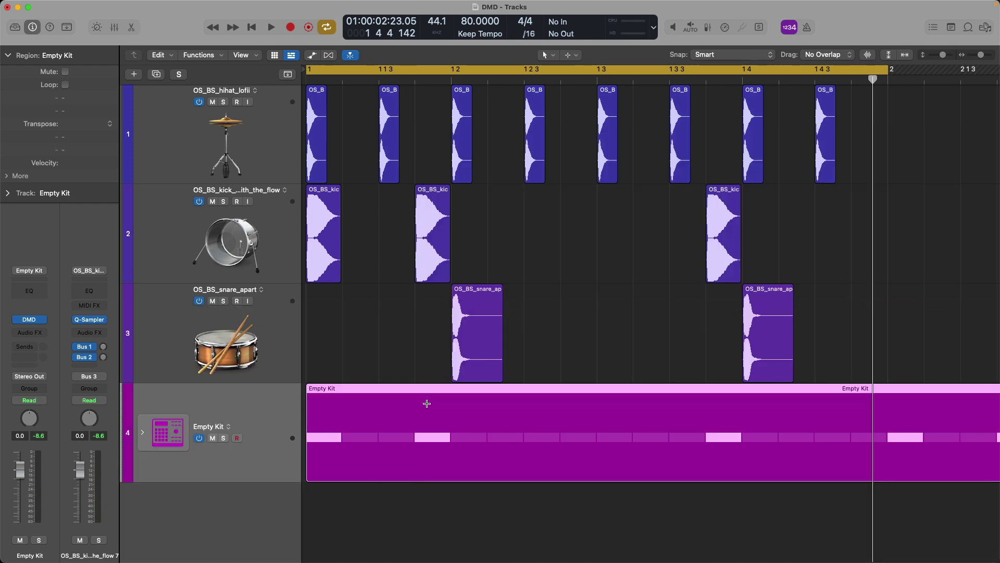
left_click_drag(261, 408, 268, 314)
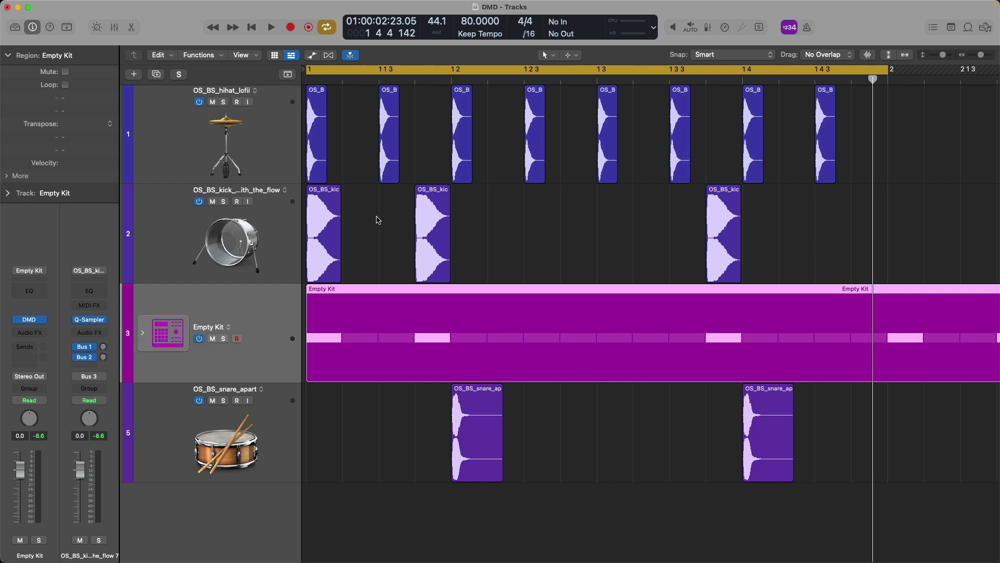
key("x")
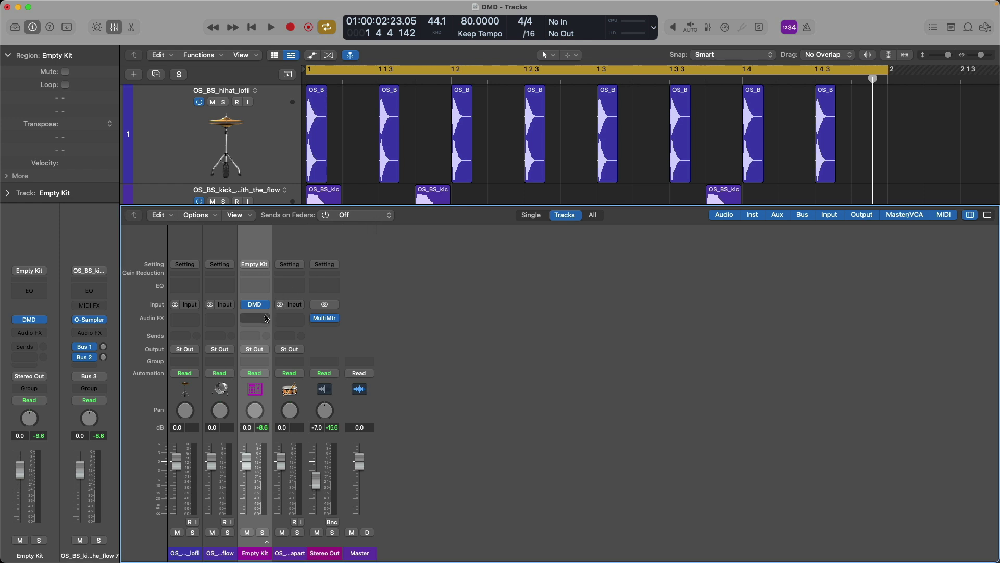
Add a Gain plug-in to Empty Kit and invert the phase of both left and right sides
left_click(266, 318)
left_click(265, 347)
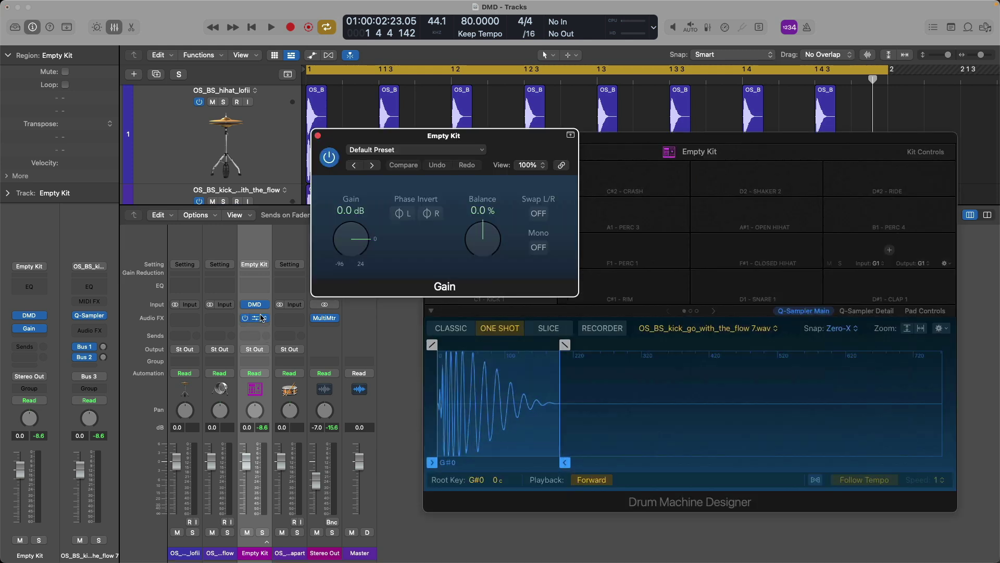
left_click(254, 318)
left_click(402, 213)
left_click(431, 213)
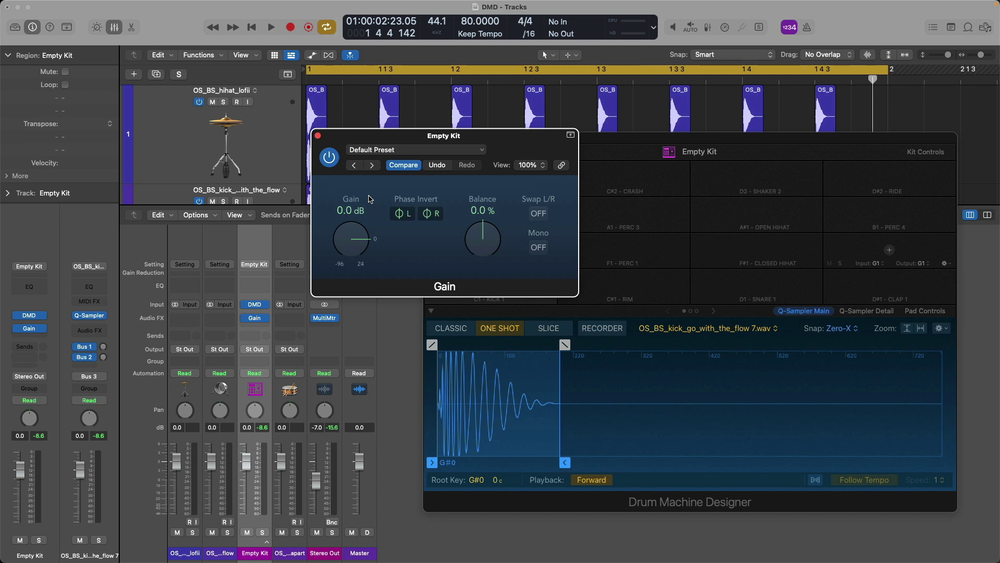
Play with Empty Kit soloed, then close the plug-in windows and the Mixer
key("space")
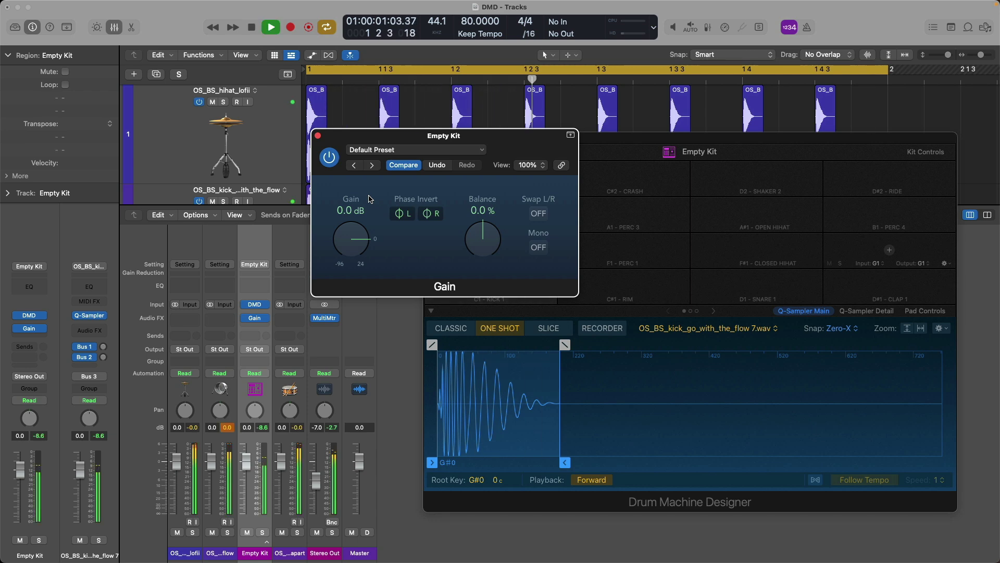
left_click(262, 532)
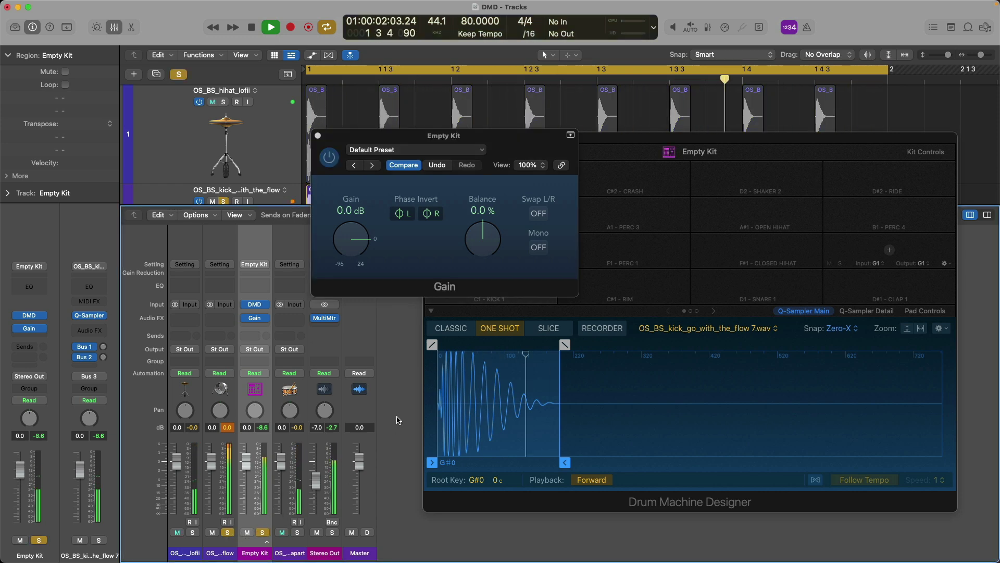
key("space")
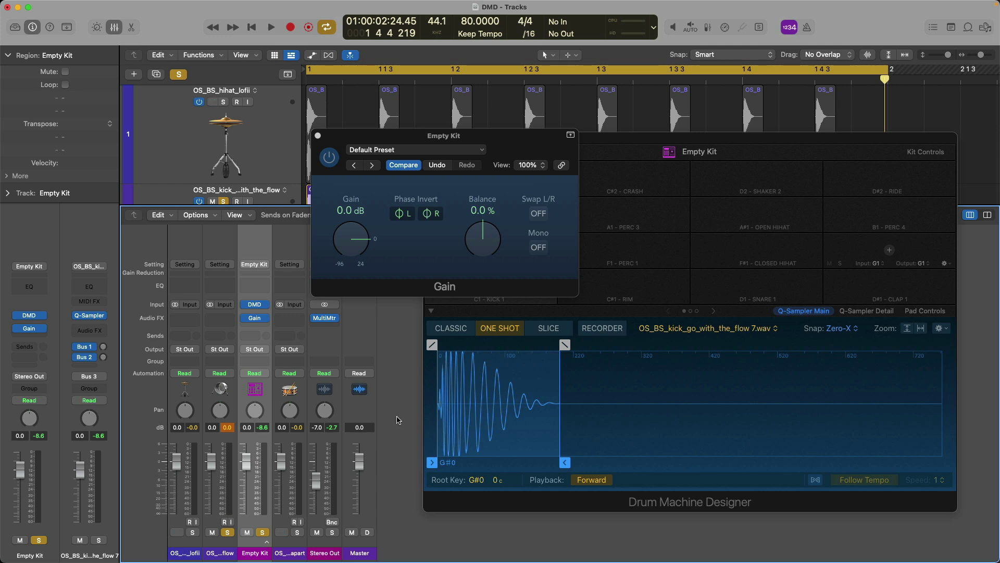
key("v")
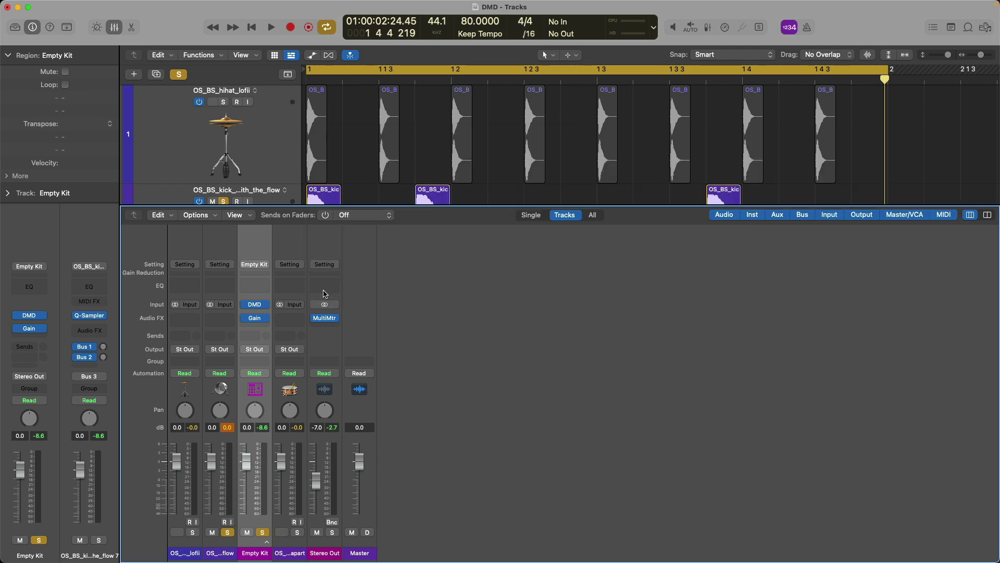
key("x")
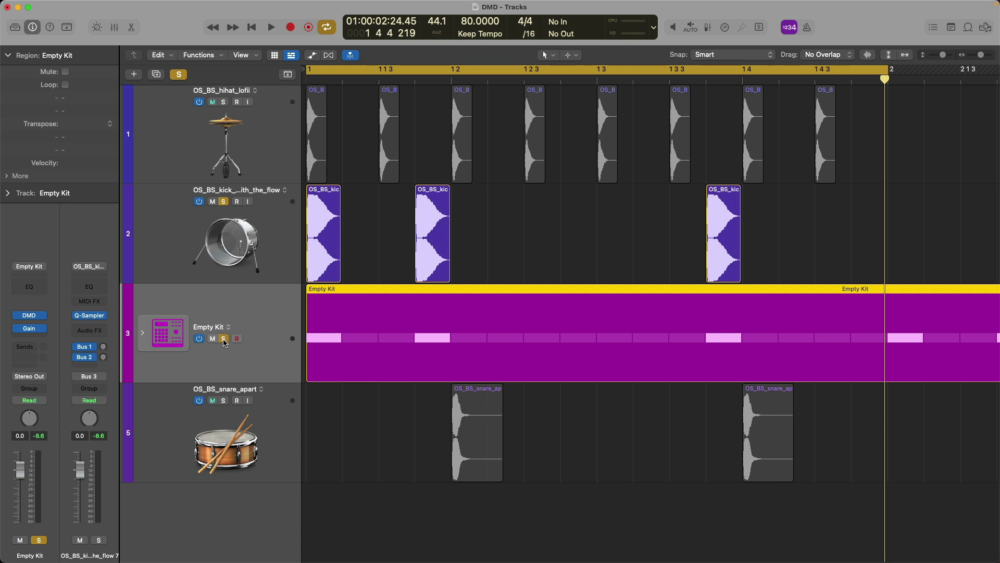
Compare Empty Kit solo on and off during playback, then solo the original kick track too
left_click(223, 339)
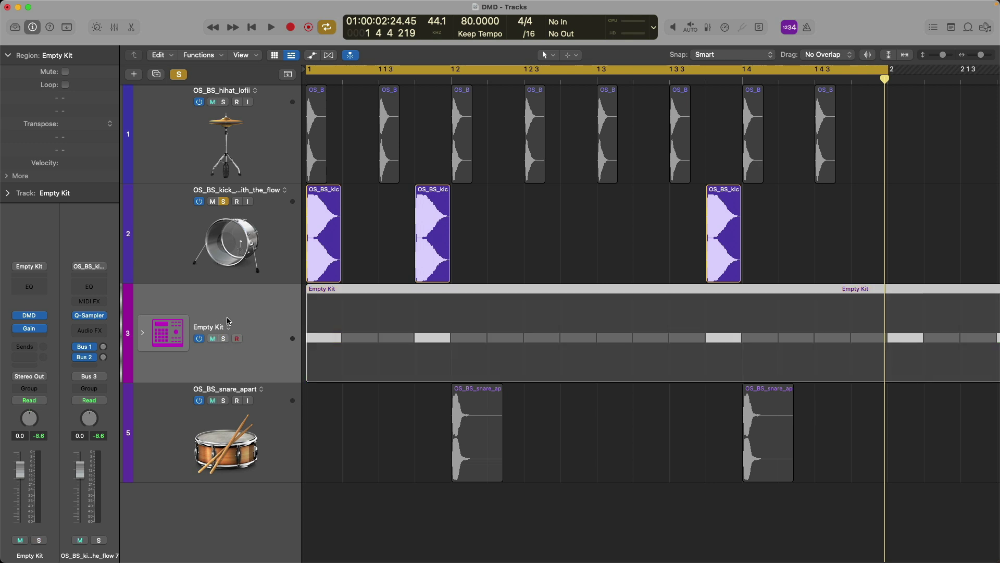
key("space")
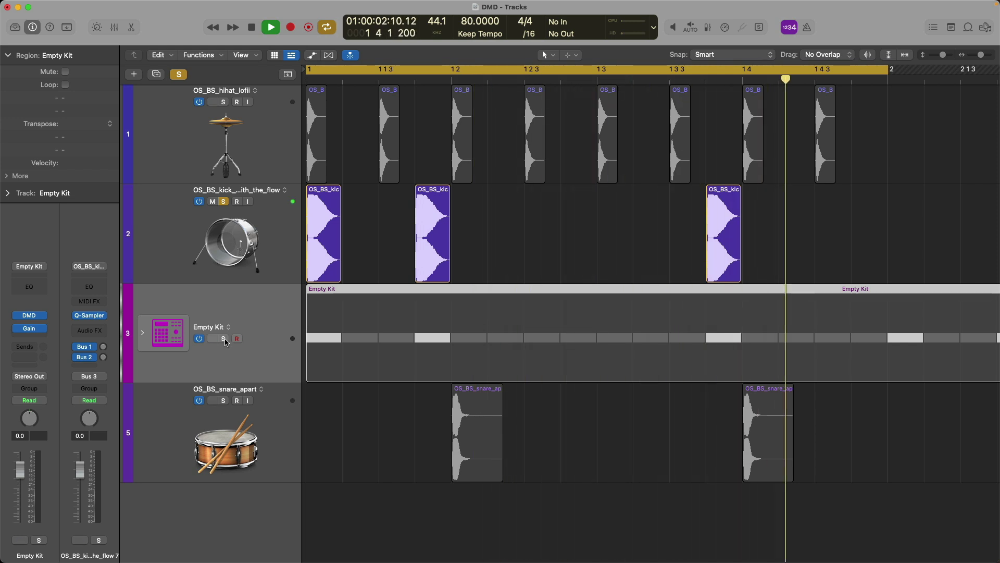
left_click(223, 339)
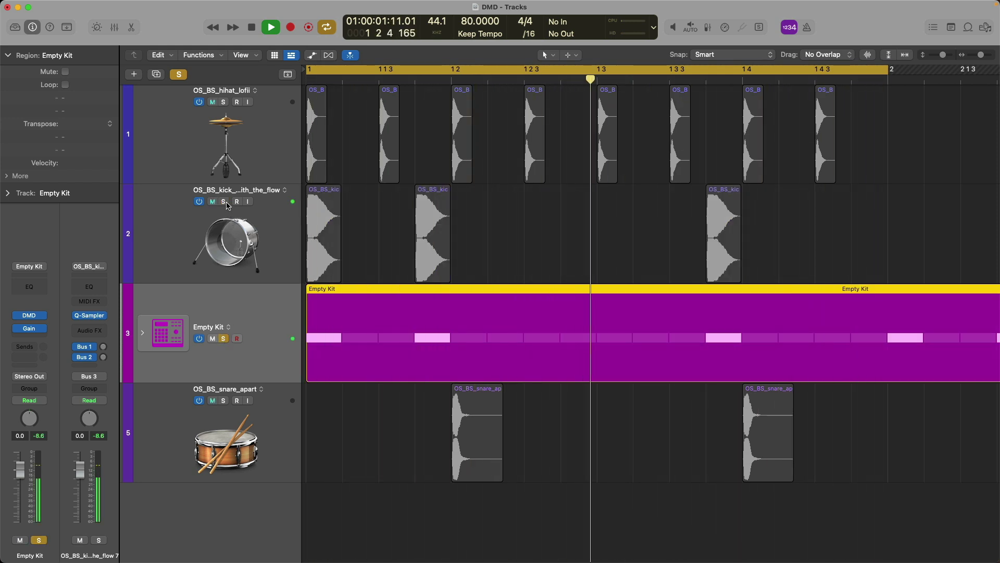
key("space")
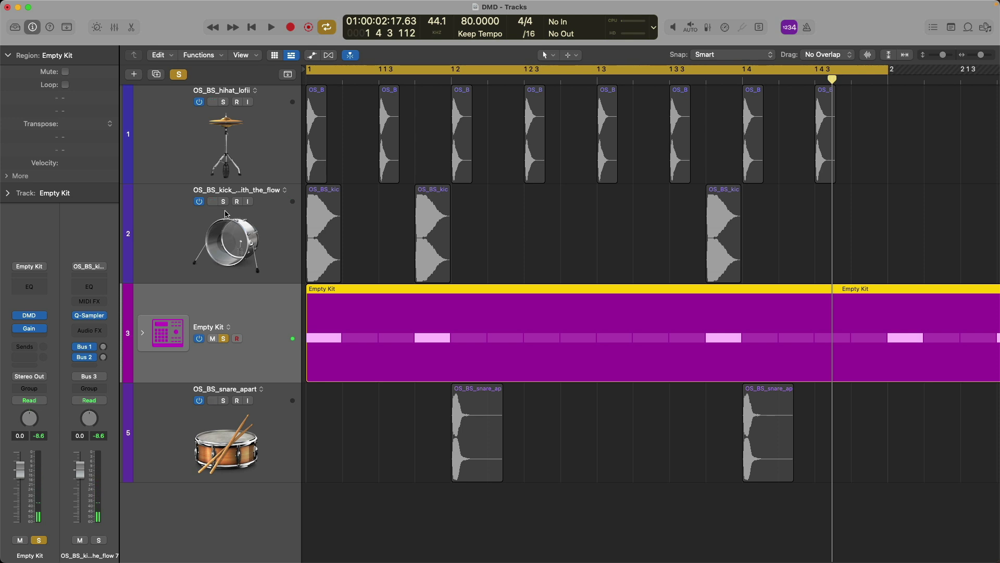
left_click(224, 201)
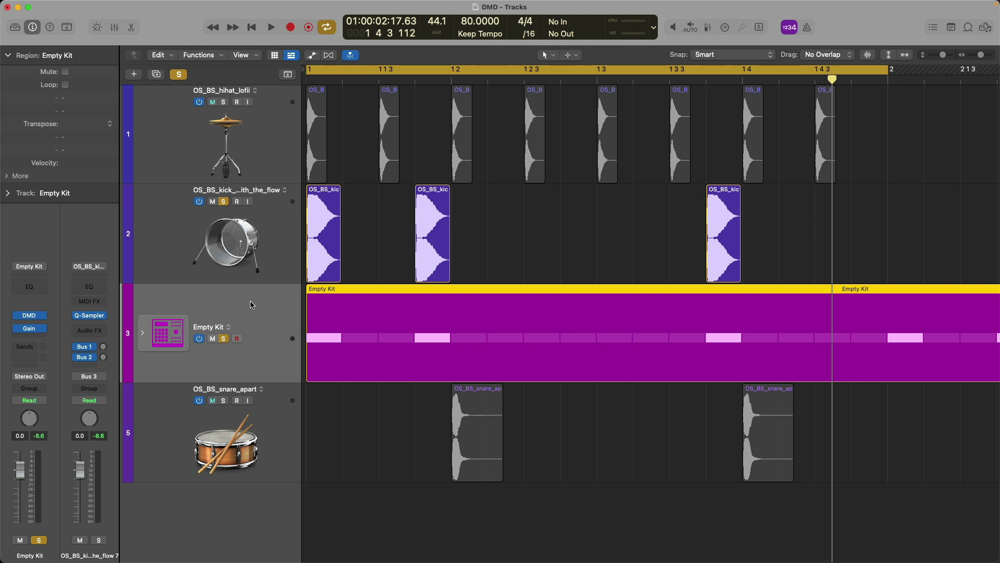
key("x")
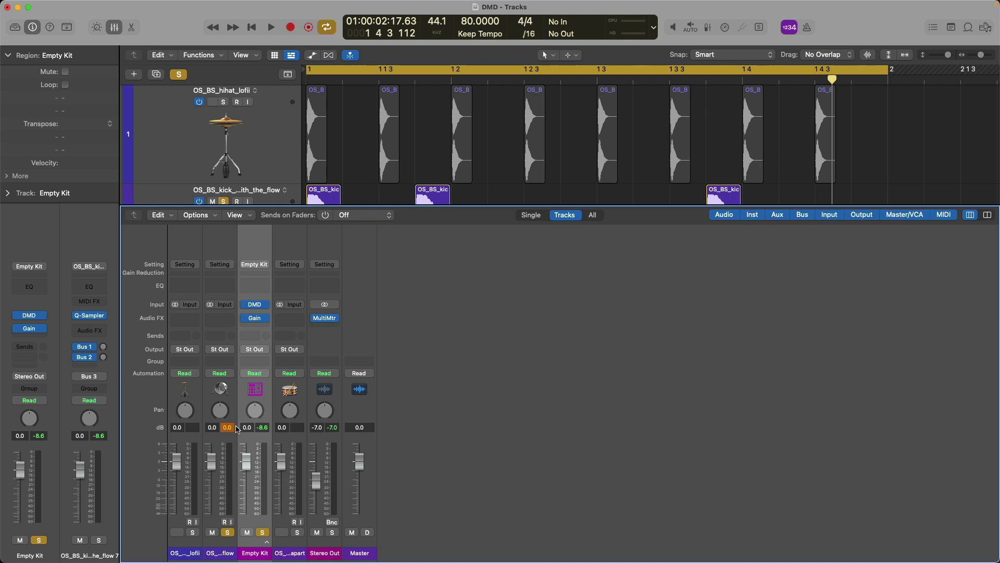
Play back, then lower the original kick channel fader from 0.0 dB to -8.6 dB
key("space")
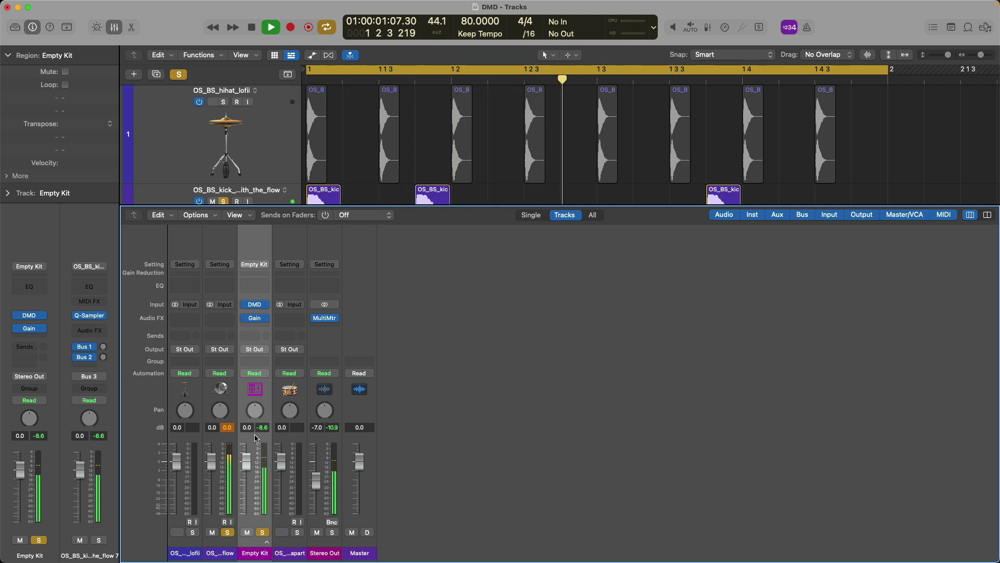
key("space")
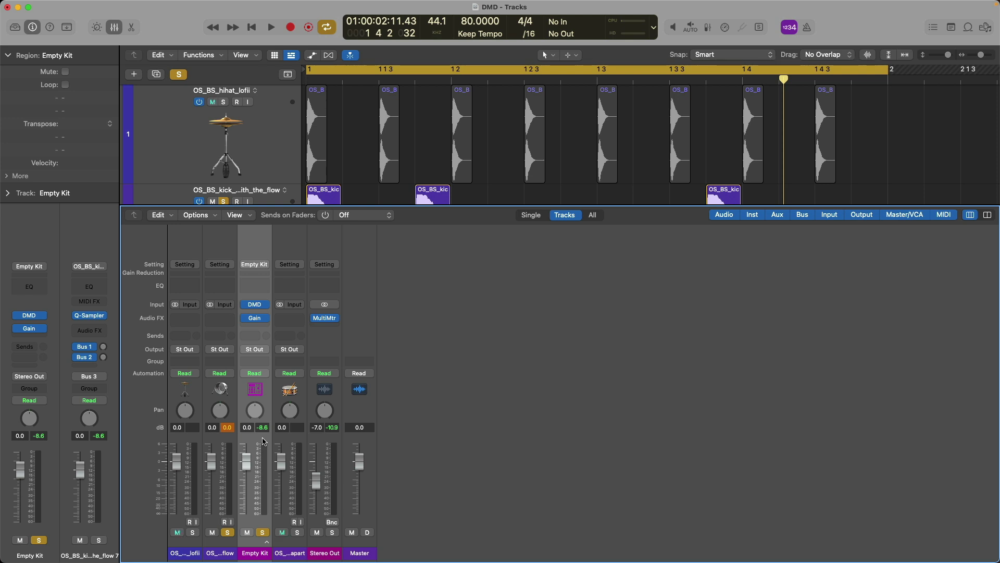
left_click_drag(211, 460, 211, 484)
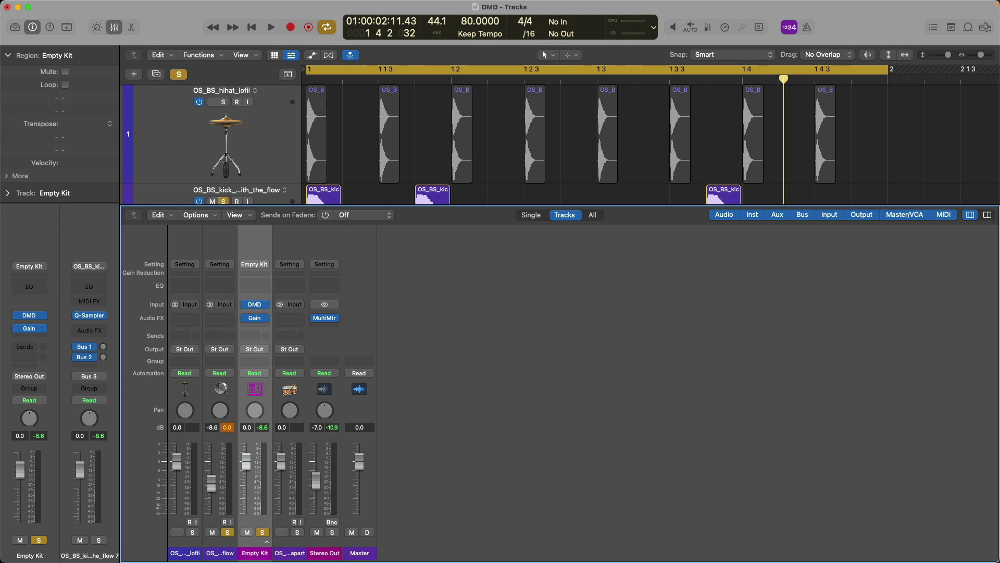
Close the Gain window, narrow the MultiMeter analyzer range to 60 dB, and play to check cancellation
left_click(327, 319)
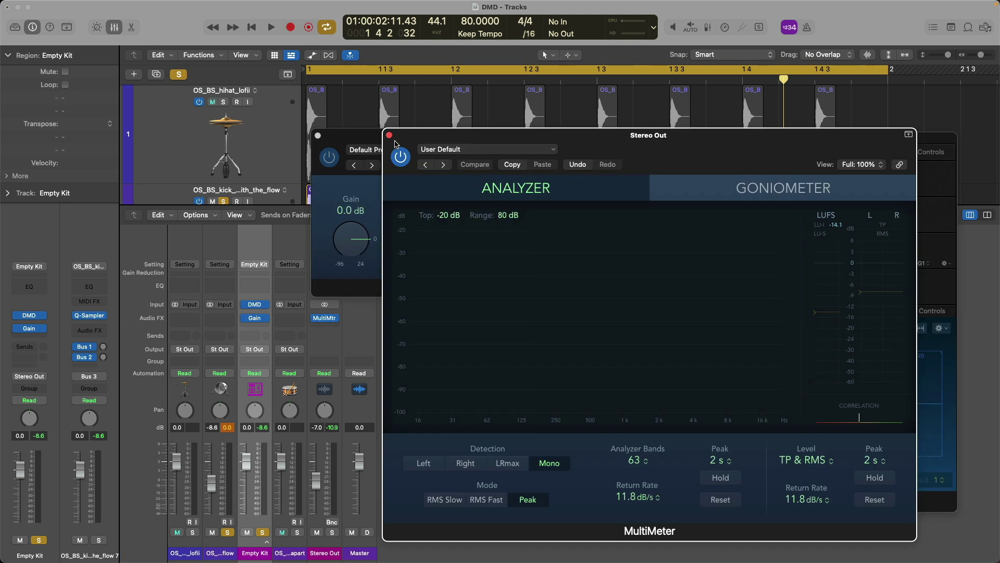
left_click(318, 138)
left_click_drag(542, 141, 597, 134)
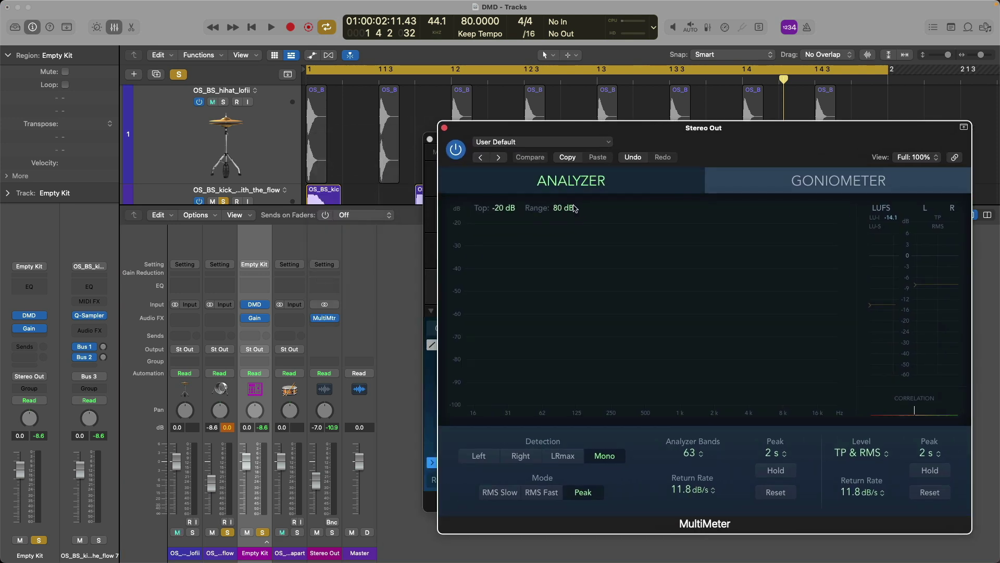
left_click_drag(576, 209, 569, 214)
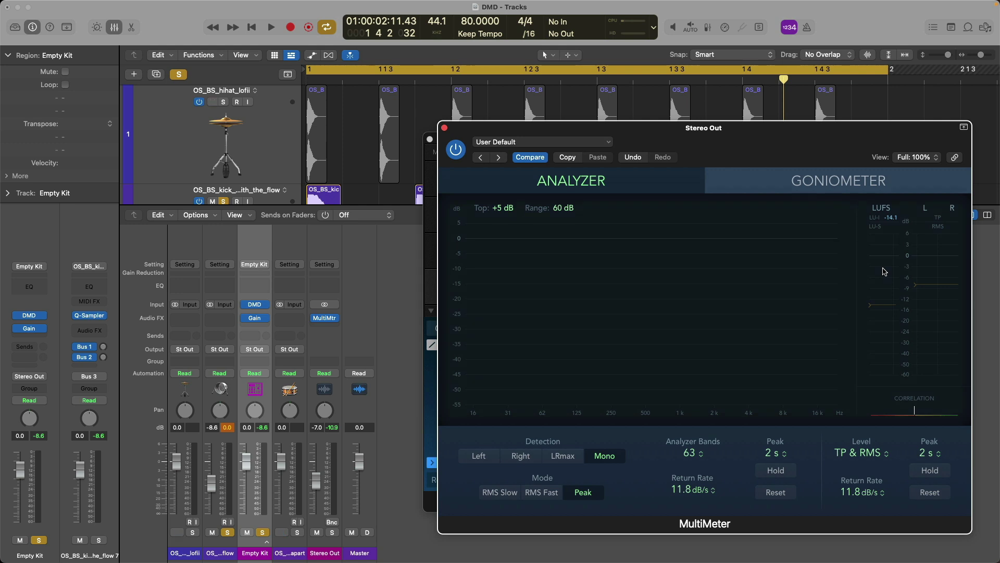
key("space")
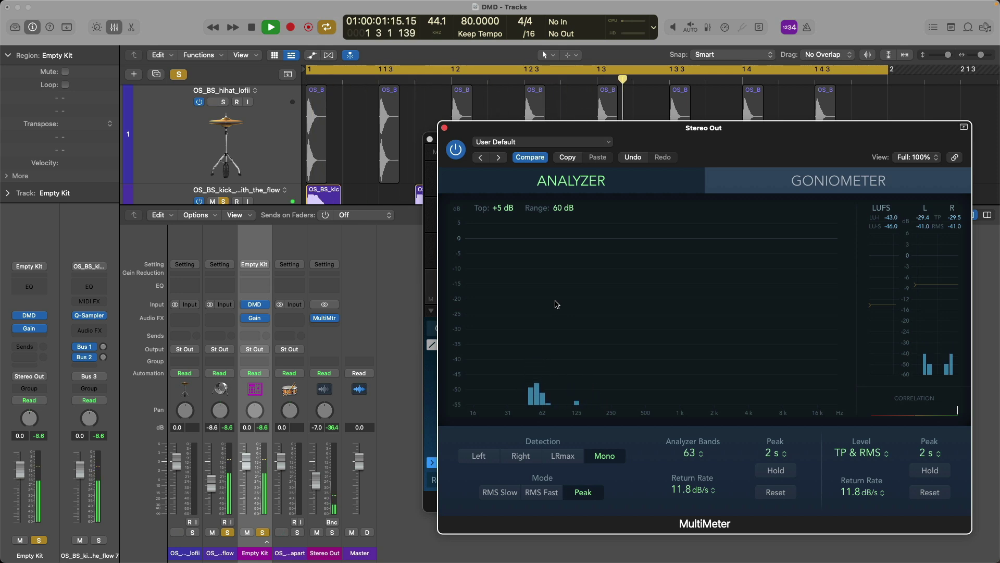
key("space")
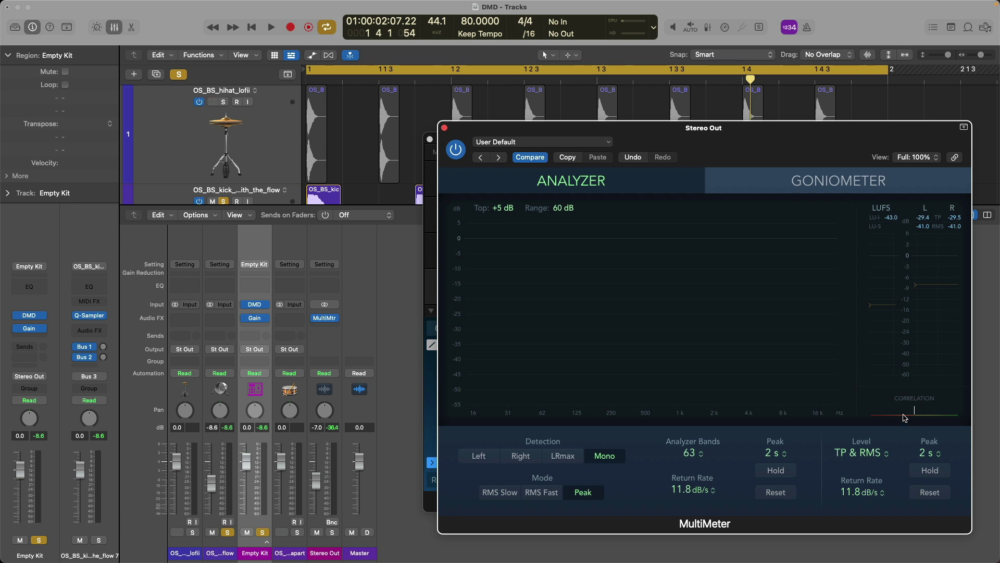
Raise the kick pad's Q-Sampler Amp Volume to 0 dB in Drum Machine Designer
left_click(433, 381)
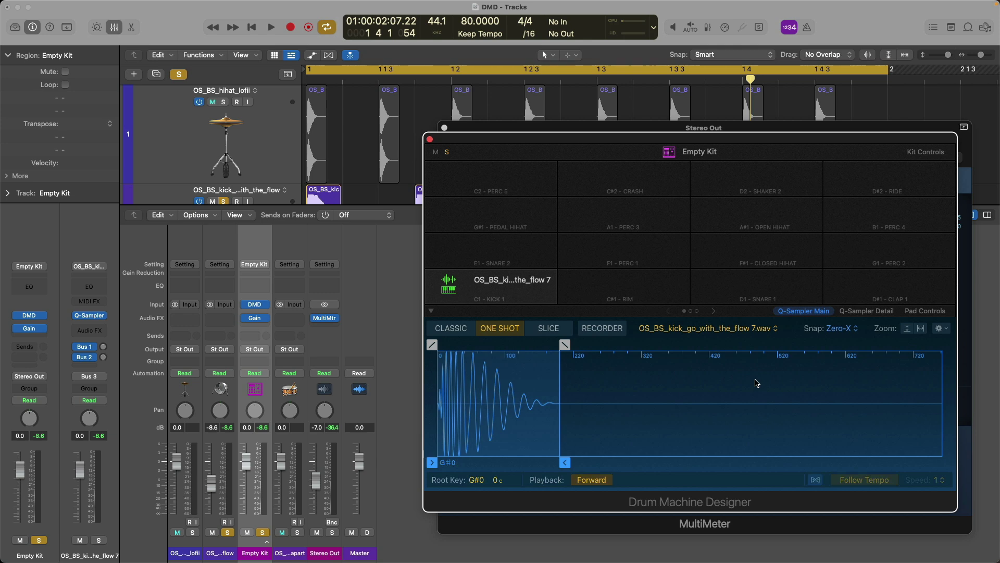
left_click(866, 312)
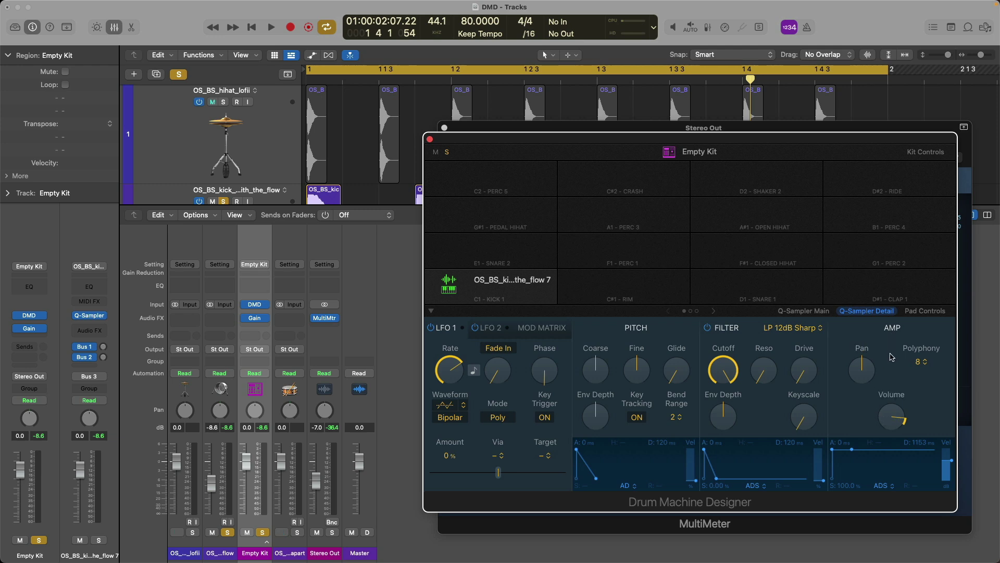
mouse_move(888, 414)
left_click_drag(889, 414, 897, 394)
Set the original kick channel to -2.6 dB, audition the null, then close plug-in windows and mixer
double_click(218, 428)
key("BackSpace")
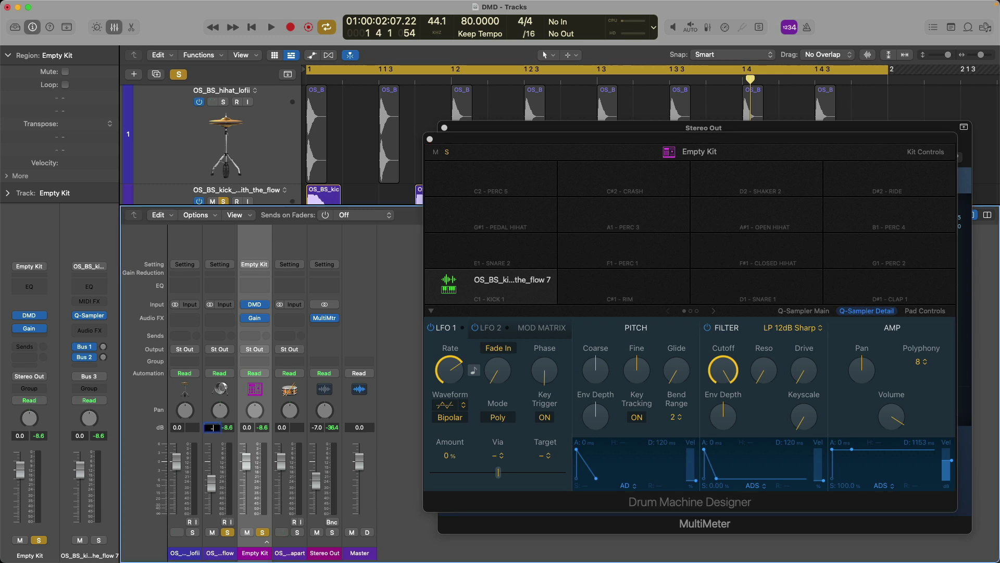
key("Return")
left_click(446, 521)
key("space")
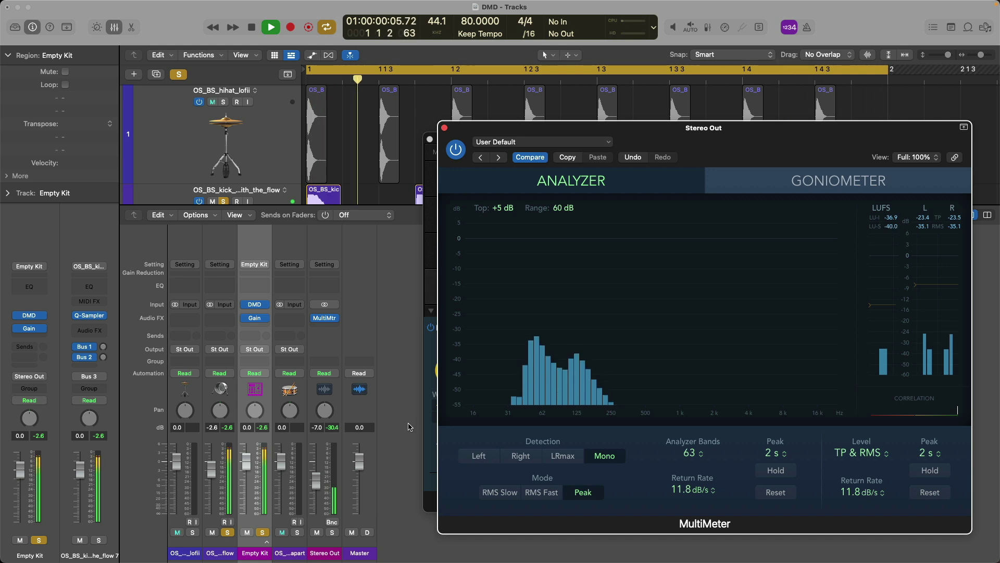
key("space")
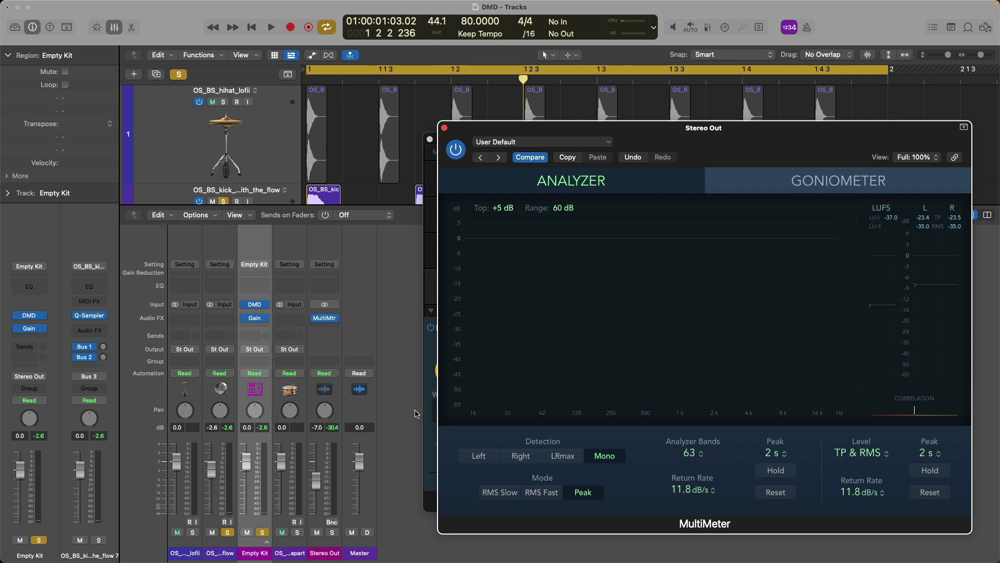
key("v")
key("x")
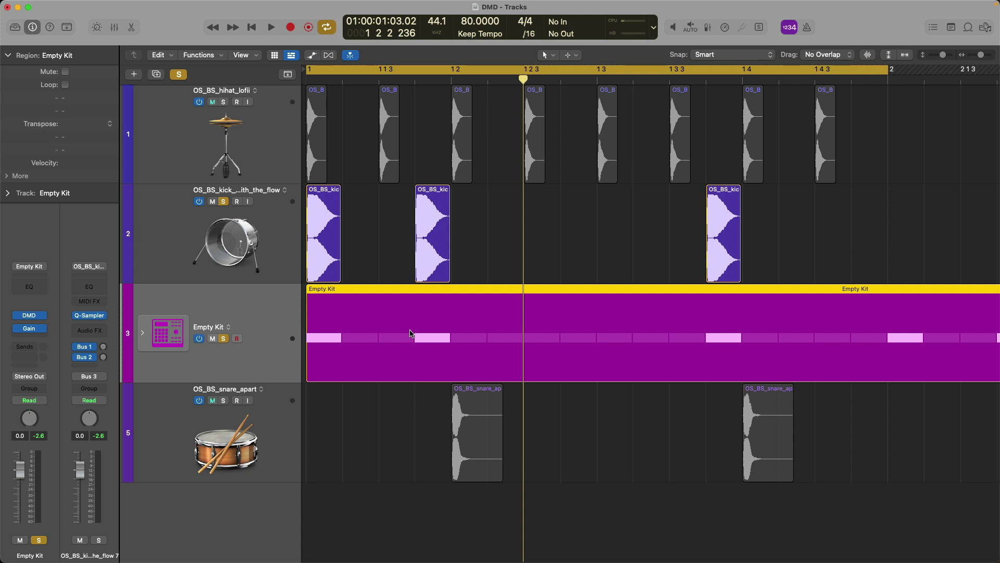
In the Step Sequencer, raise every kick step velocity in the Empty Kit pattern from 100 to 127
double_click(411, 334)
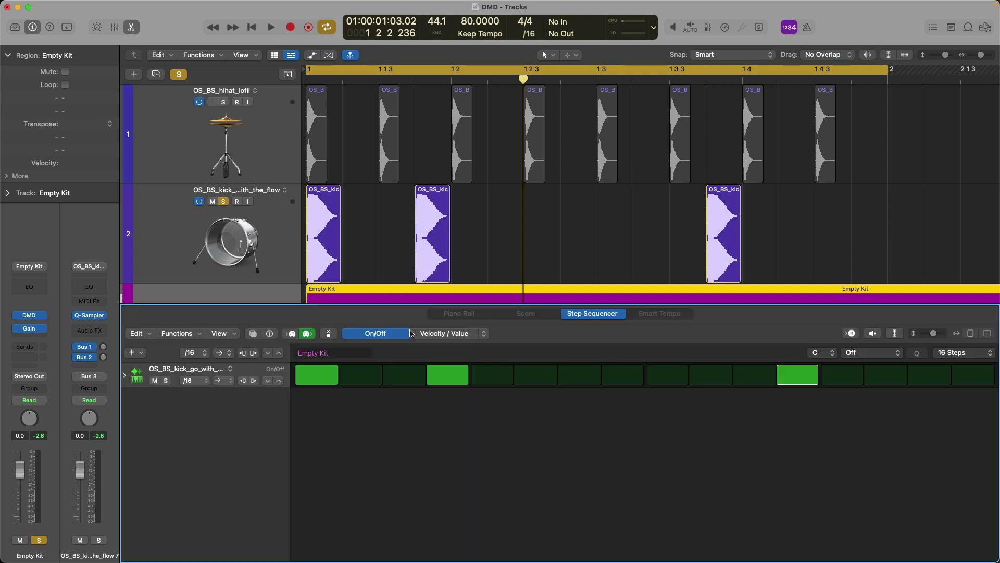
scroll(408, 226, "down", 5)
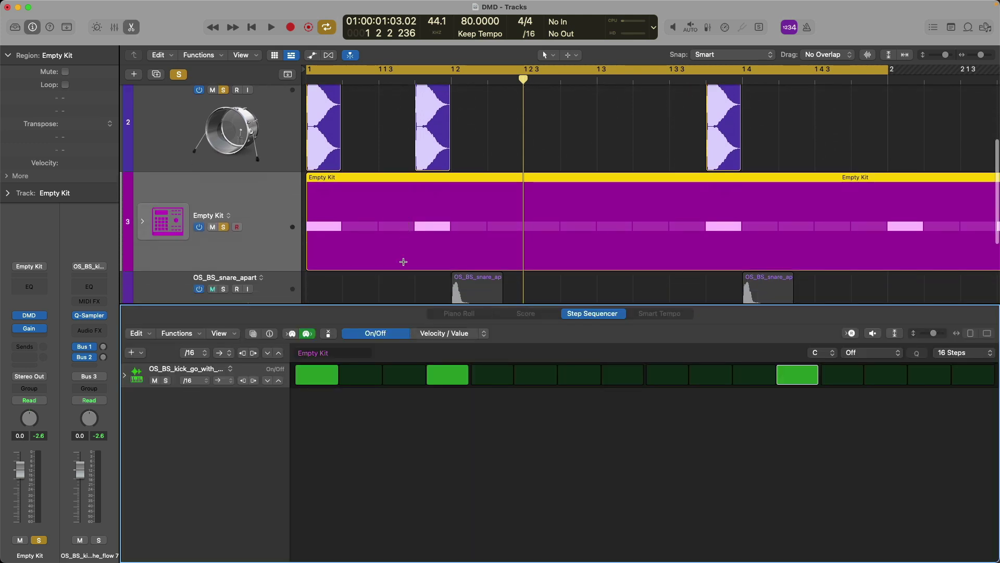
left_click(463, 339)
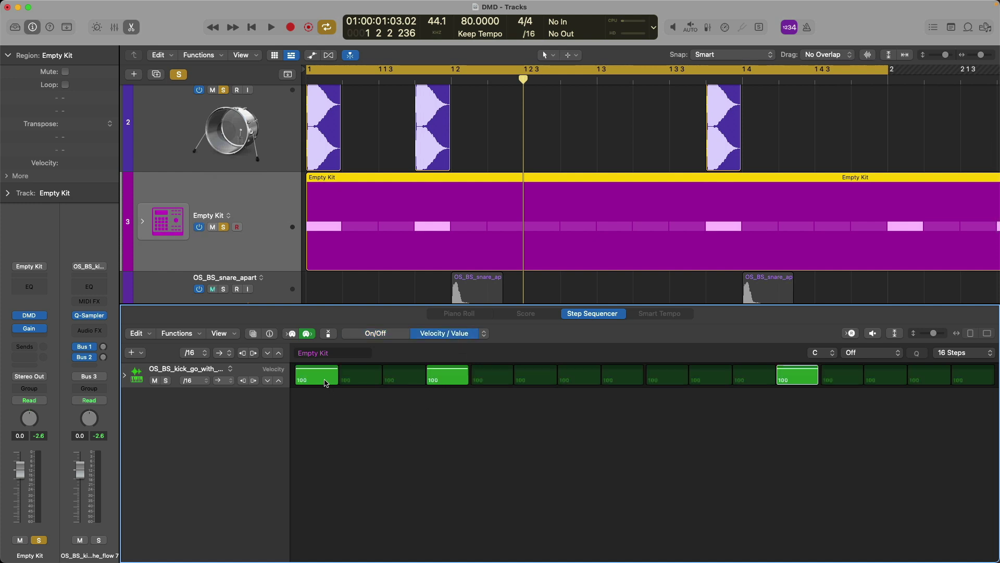
left_click(278, 380)
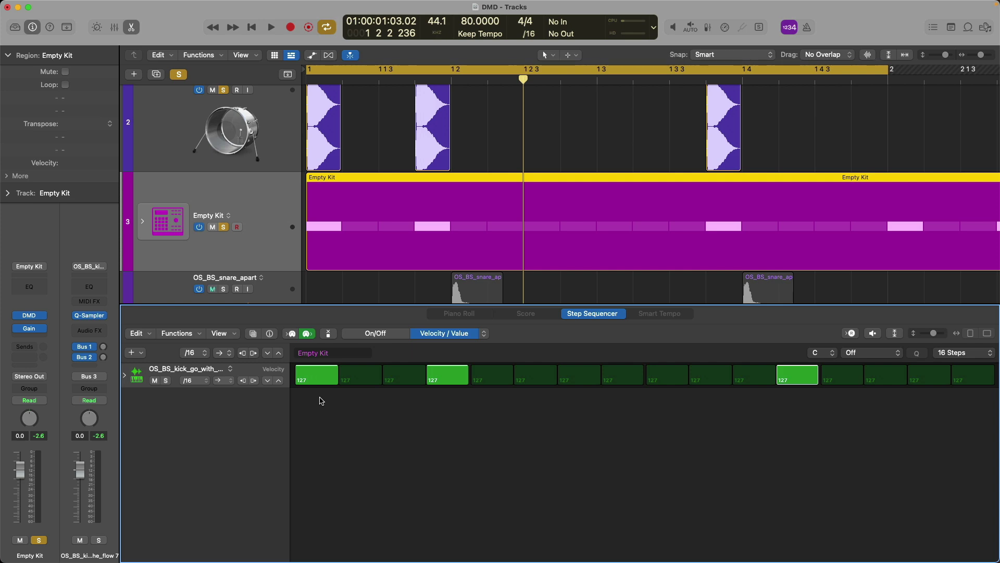
Reopen the mixer, MultiMeter and kit windows and play to compare the kit against the original
key("x")
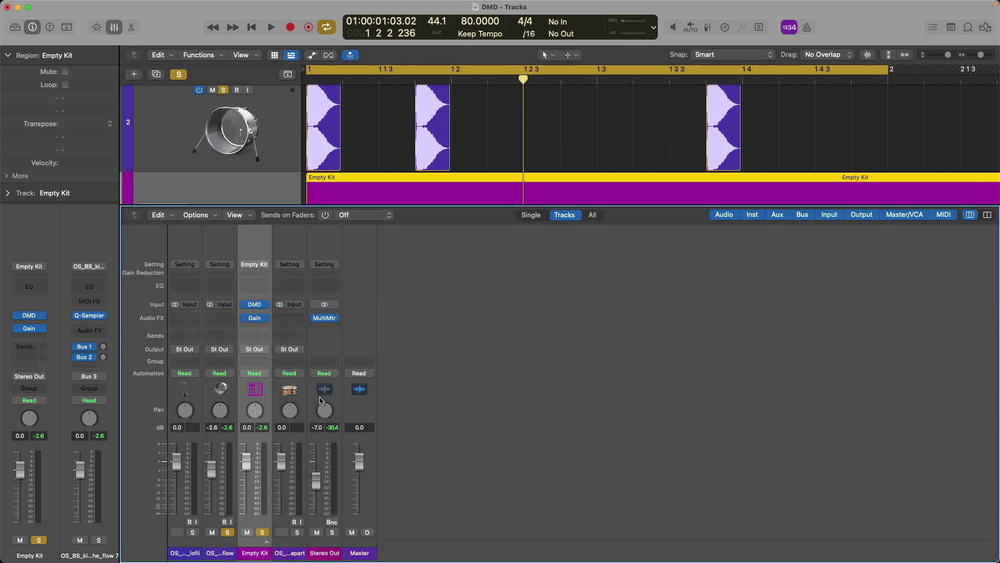
key("v")
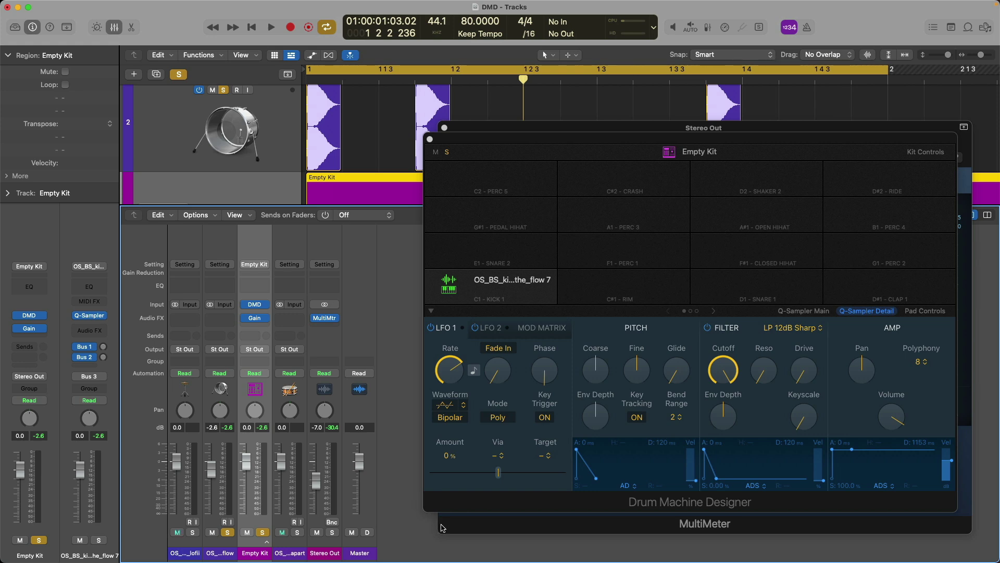
left_click(442, 527)
key("space")
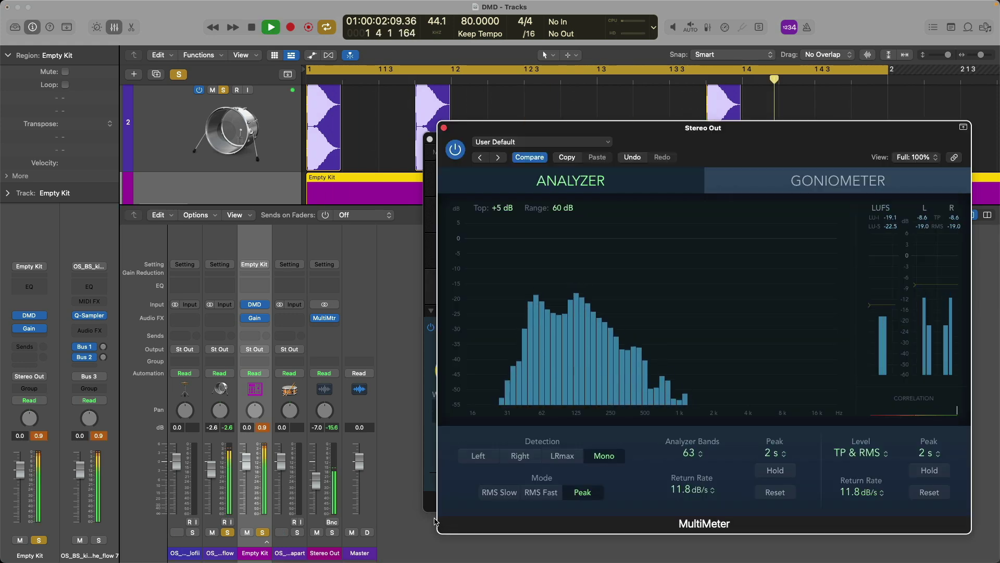
key("space")
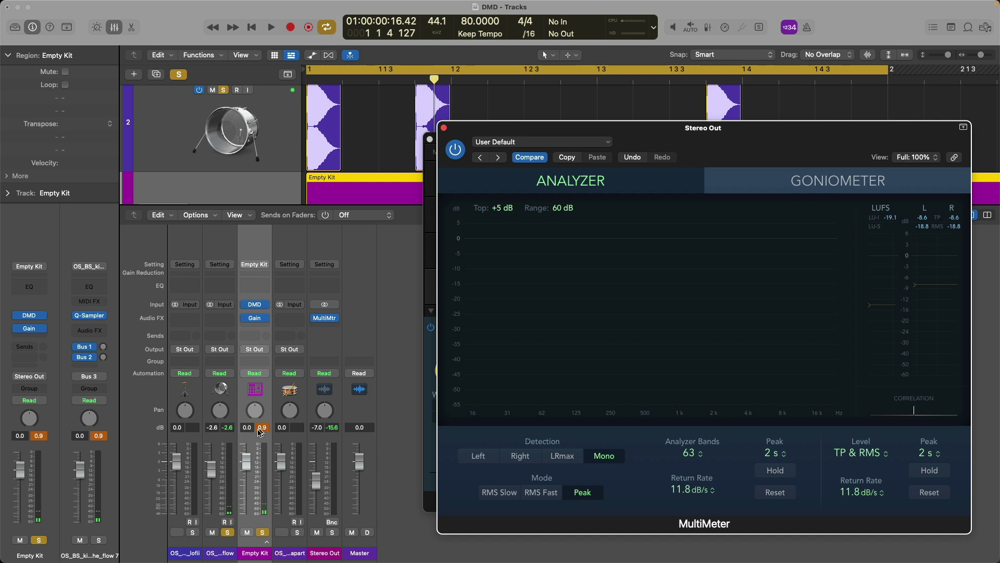
Reset the original kick channel volume to 0.0 dB and play again to check the null
left_click_drag(212, 468, 246, 461)
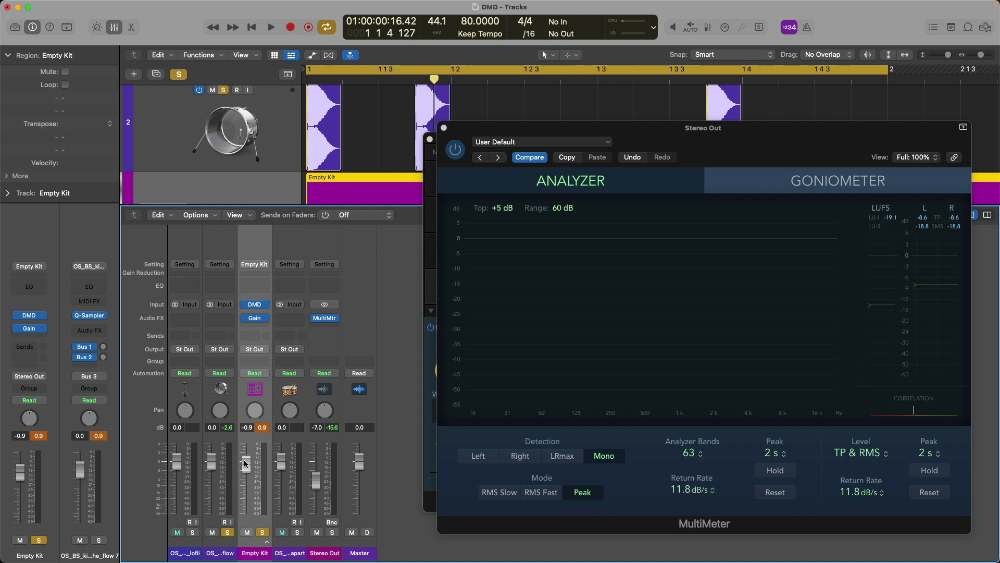
key("space")
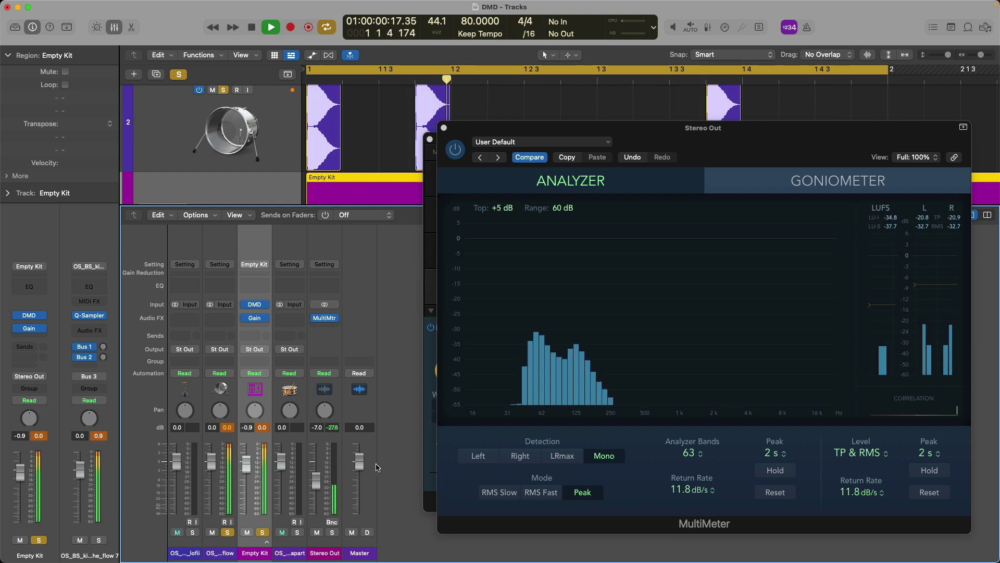
key("space")
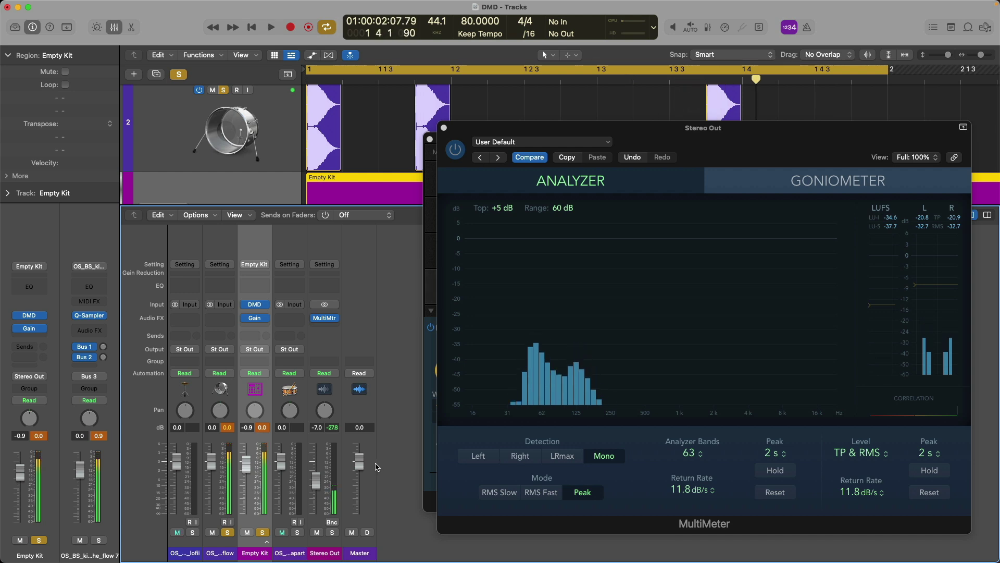
left_click(426, 451)
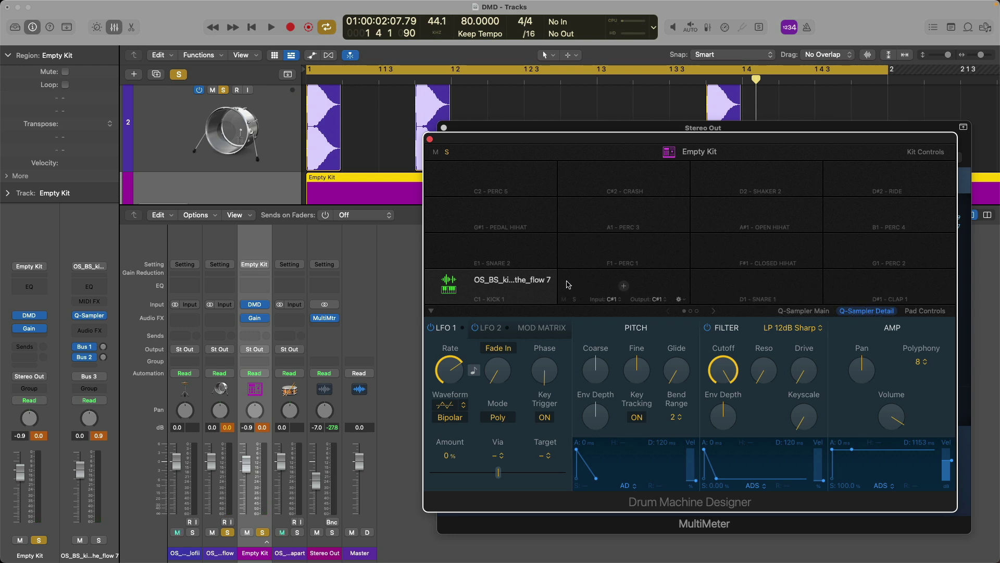
Bypass the kick pad's sampler filter and play to check the null on the MultiMeter
left_click(707, 329)
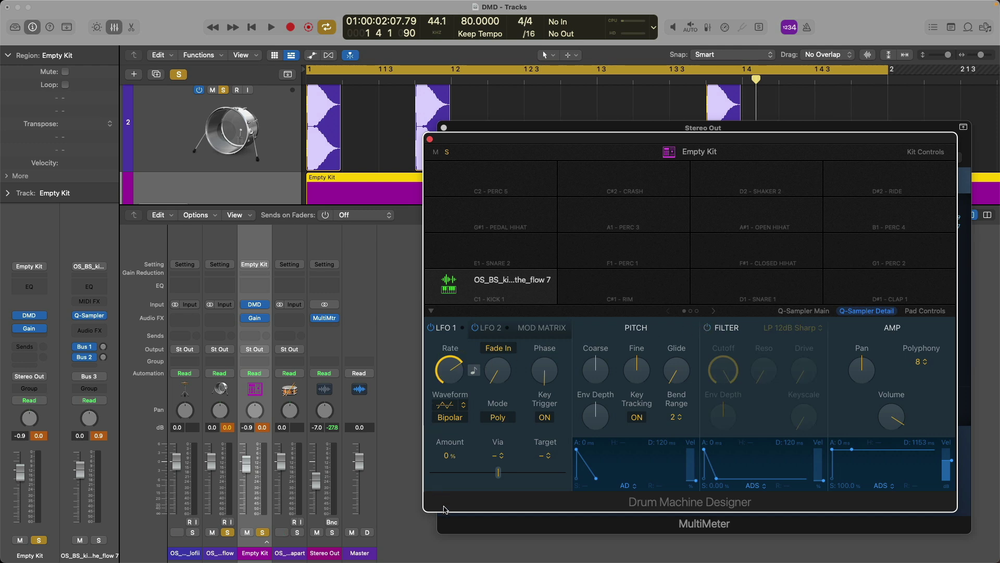
left_click(451, 519)
key("space")
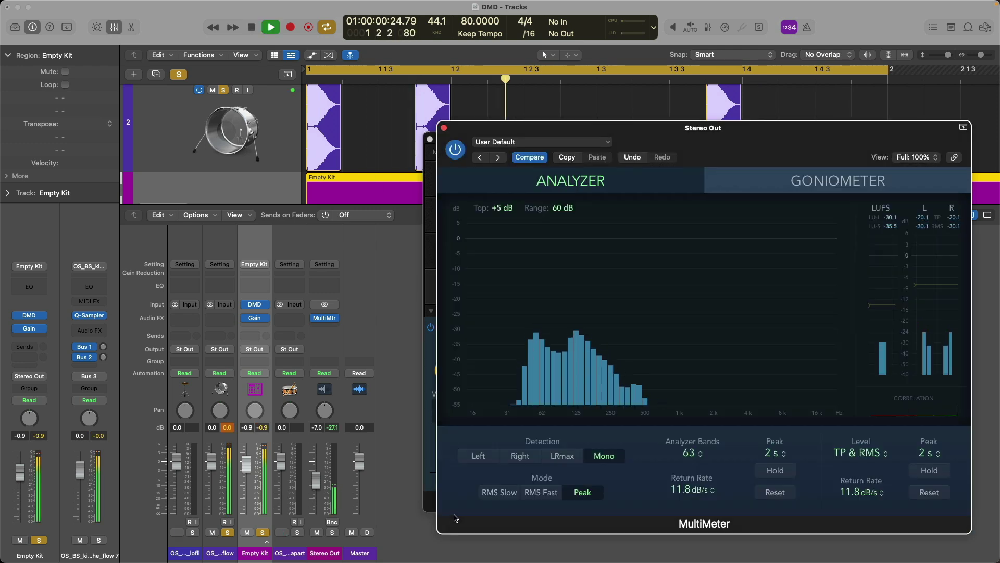
key("space")
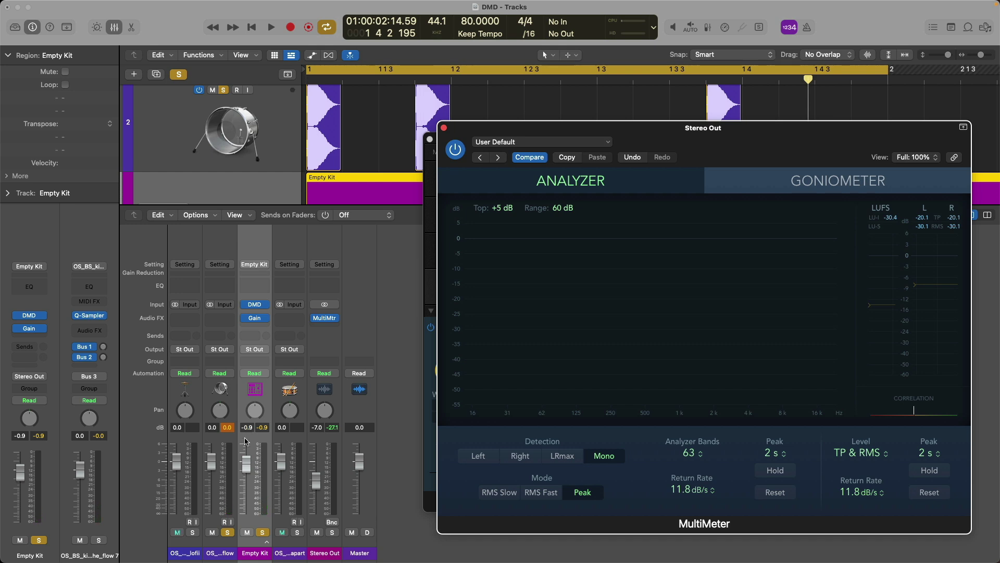
Reset the Empty Kit channel to 0.0 dB and play to check the null
left_click(245, 463, "alt")
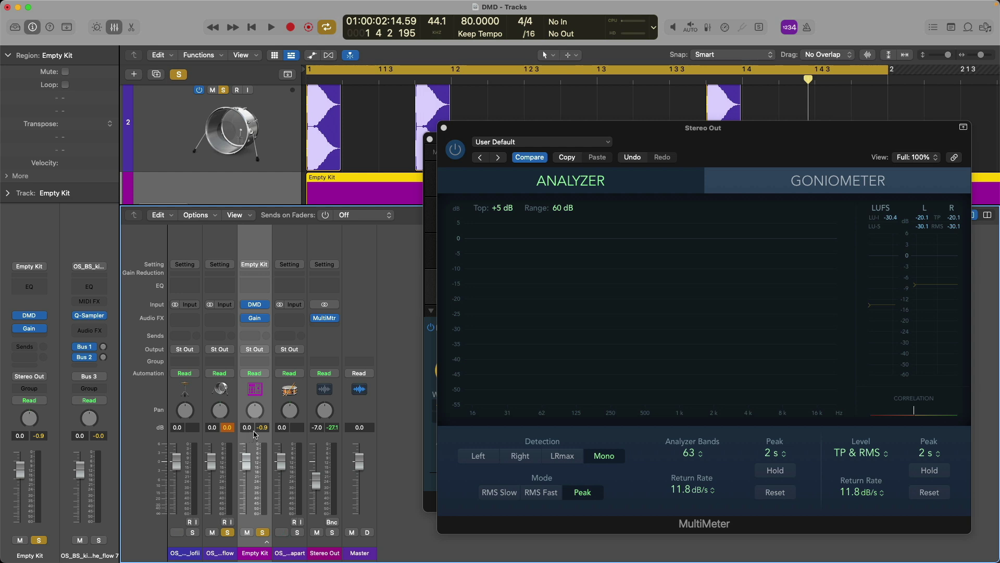
key("space")
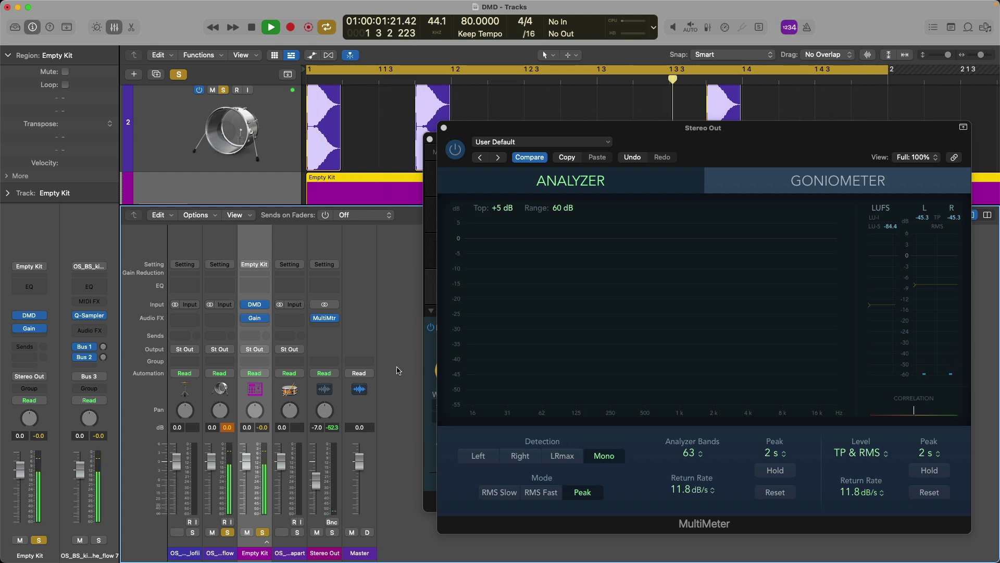
key("space")
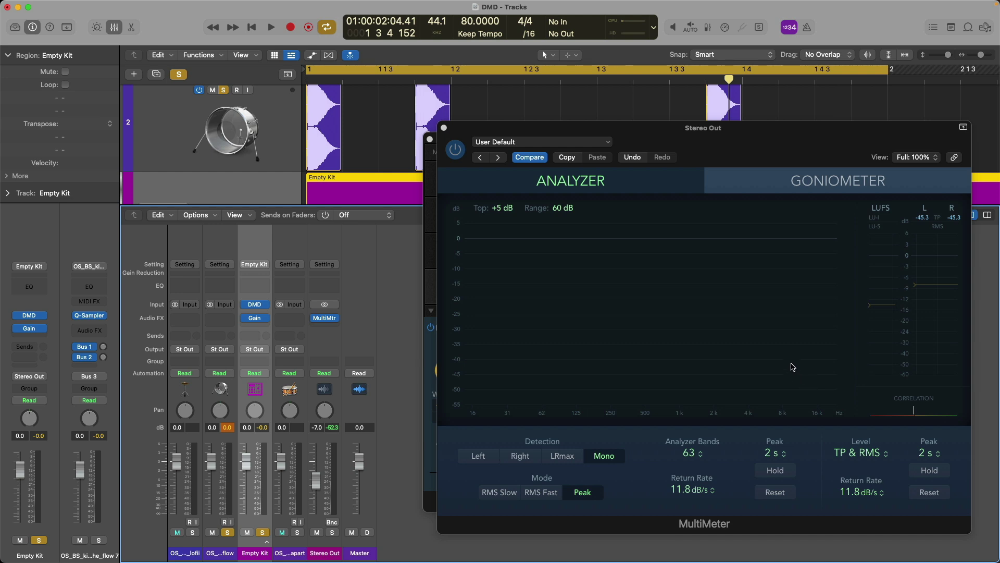
Rescale the analyzer to a -40 dB top with 80 dB range and play to inspect the residual
left_click_drag(562, 208, 503, 231)
key("space")
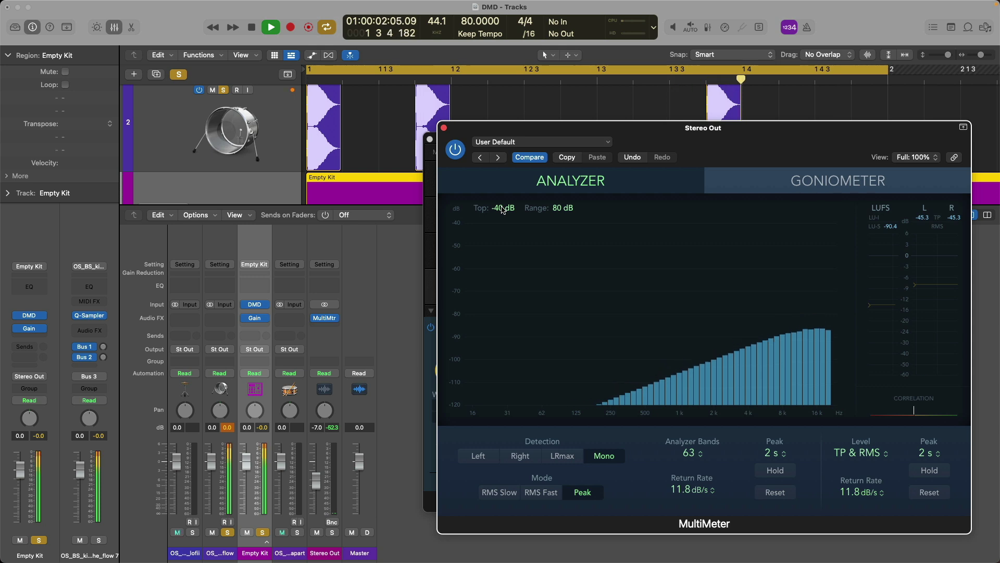
key("space")
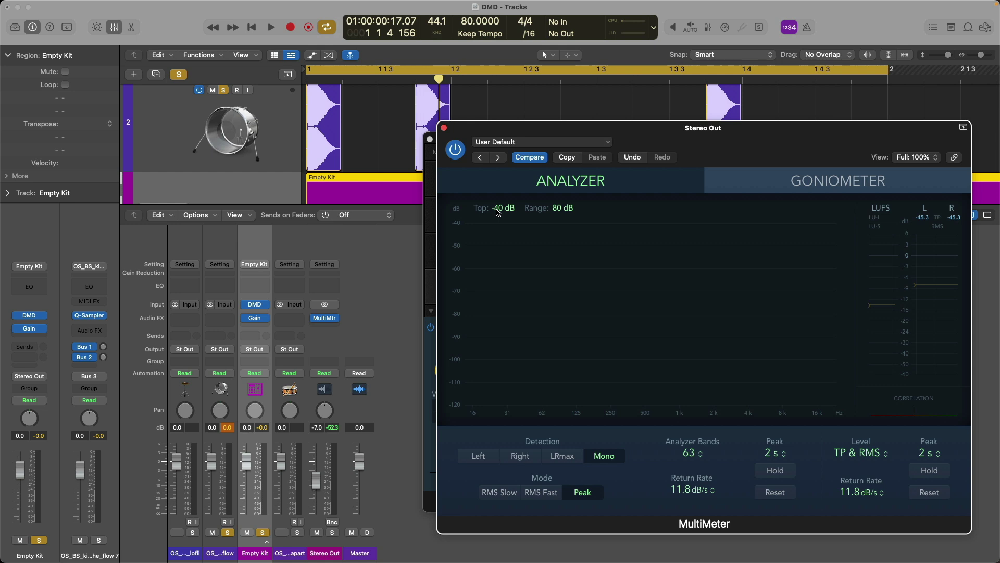
Drag the kick pad's Sample End marker to the waveform's end so it plays the full 0.743 s
left_click(428, 346)
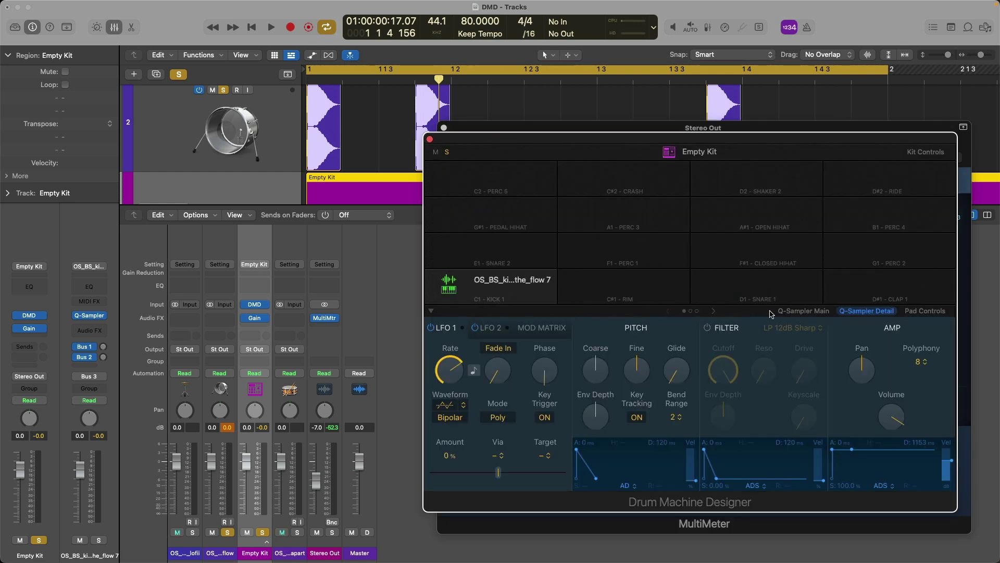
left_click(794, 311)
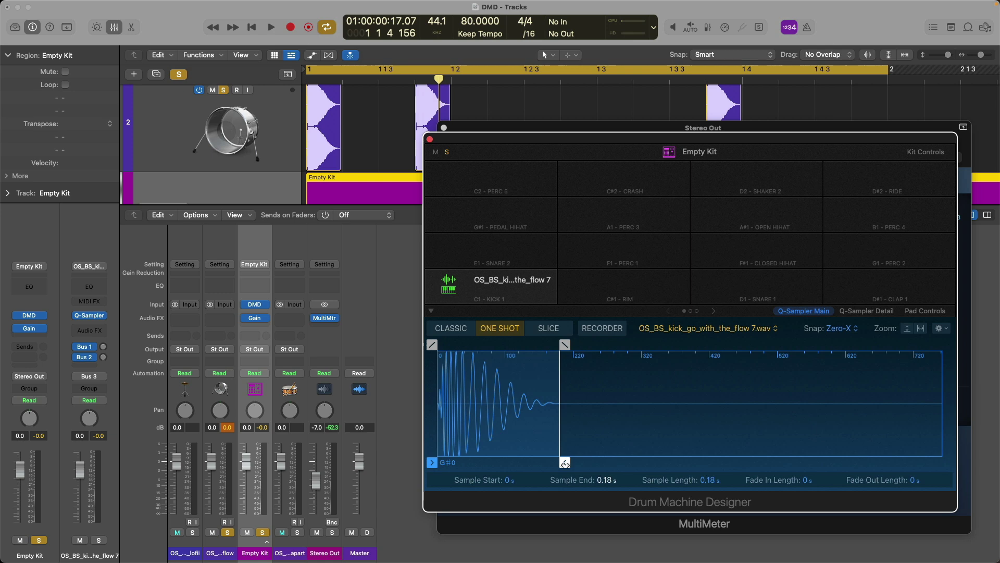
mouse_move(566, 452)
left_mouse_down()
mouse_move(659, 453)
mouse_move(567, 446)
left_mouse_up()
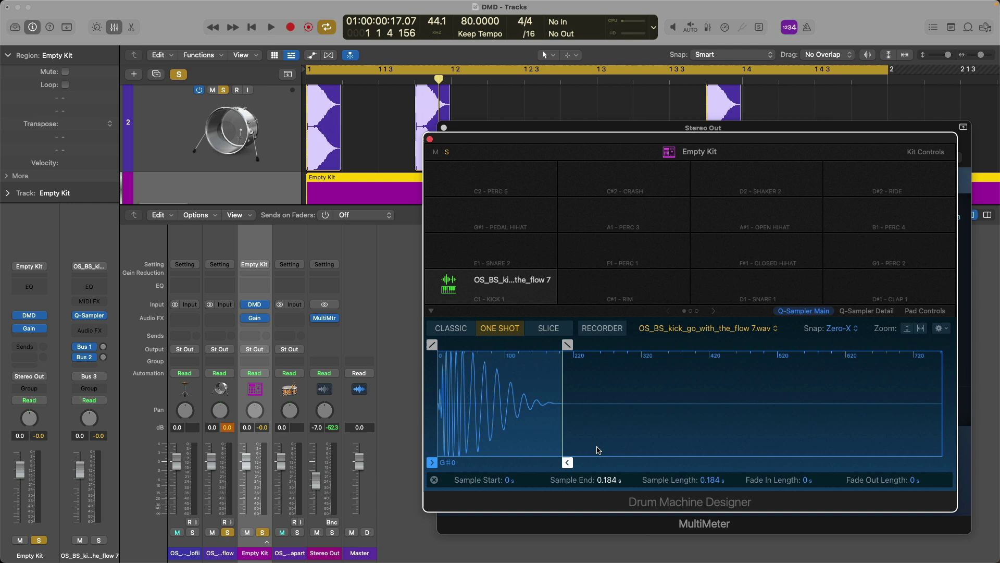
left_click_drag(567, 463, 951, 463)
left_click(847, 525)
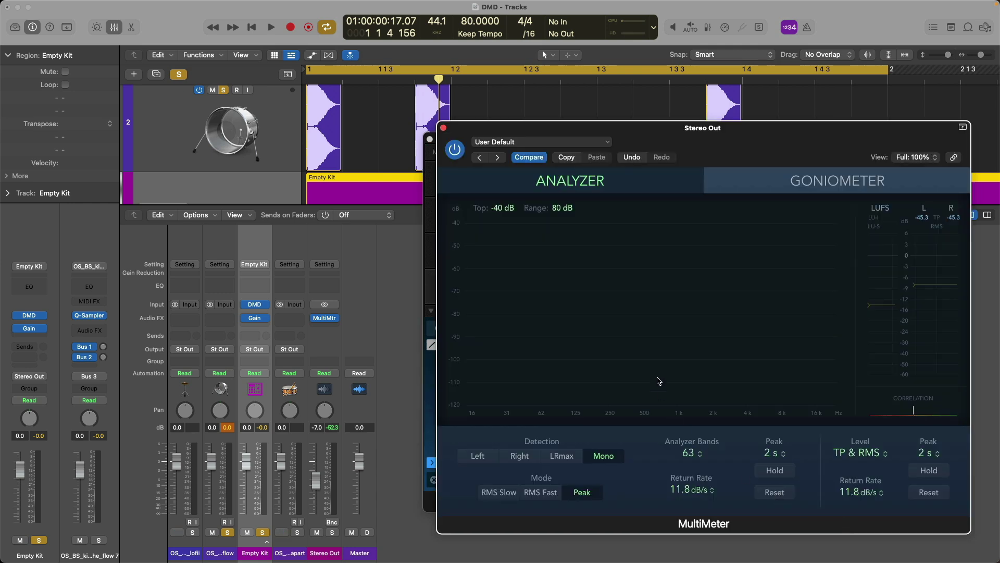
Play to check the meter, then close the MultiMeter window and hide the mixer
key("space")
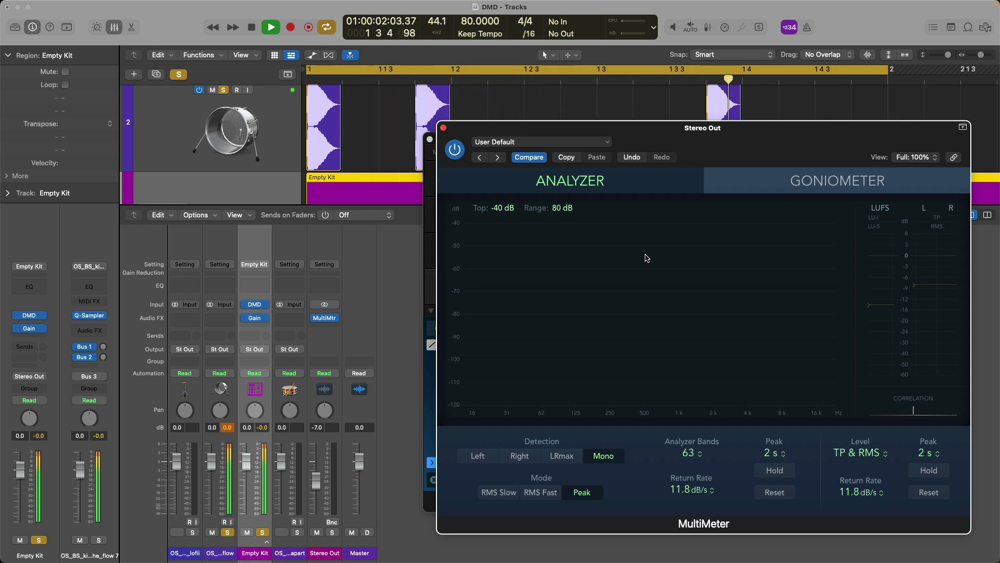
key("space")
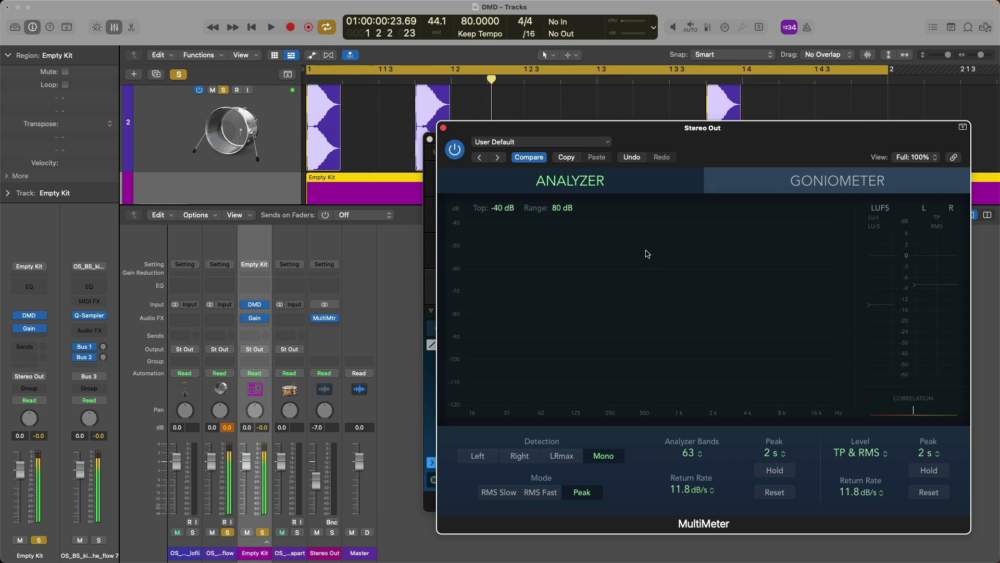
key("super+w")
key("x")
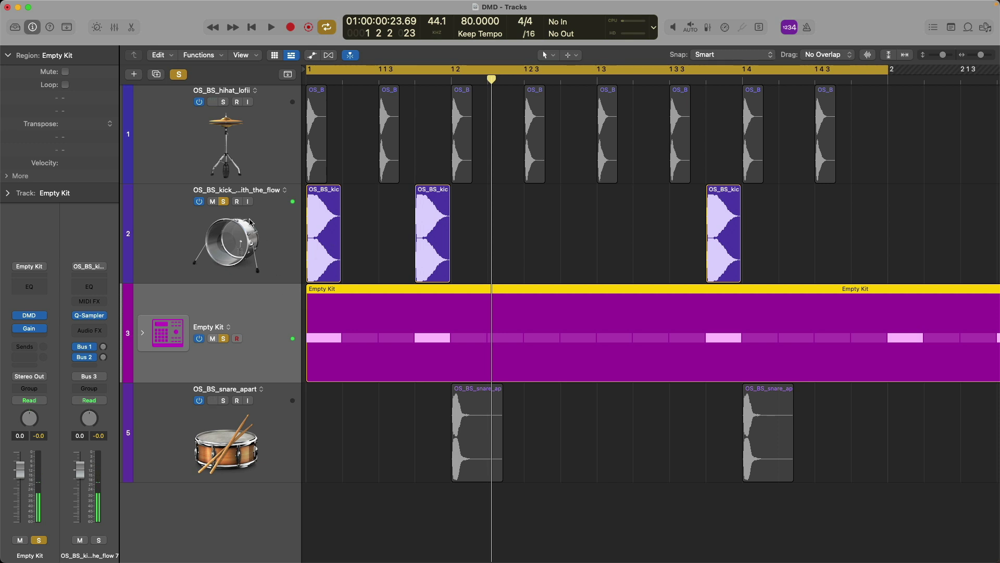
Compare the original kick and Empty Kit by toggling their solos, ending with both soloed
left_click(223, 340)
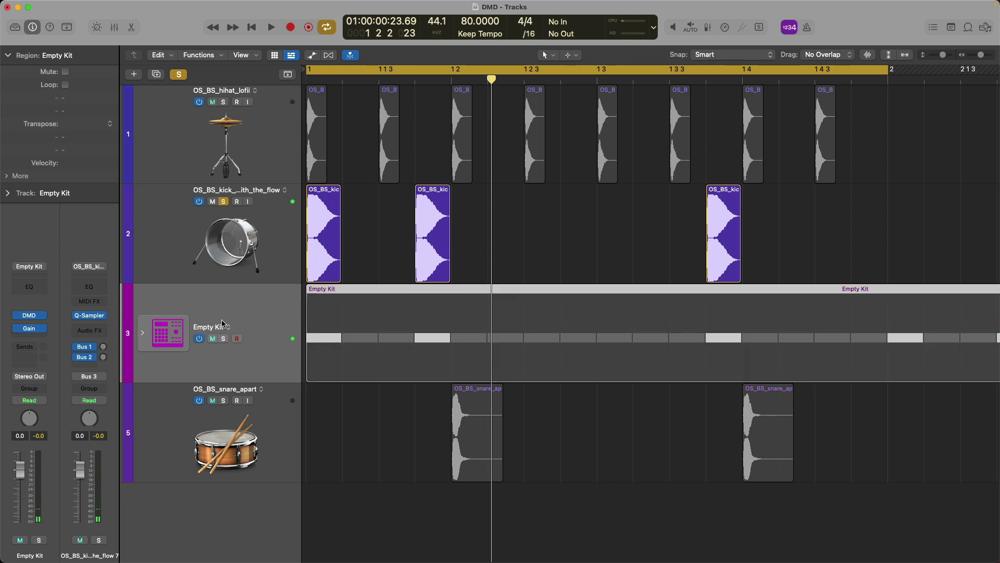
key("space")
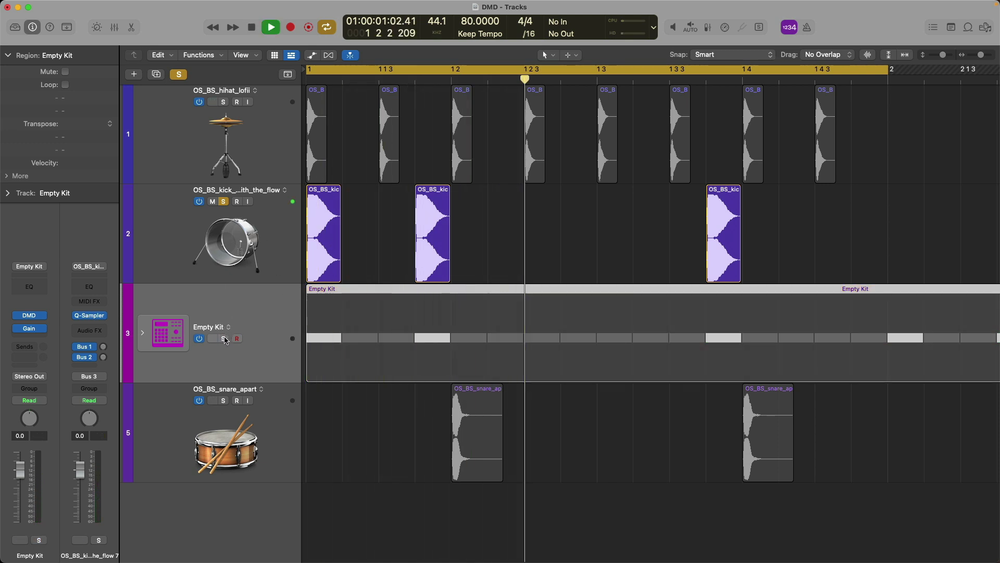
left_click(224, 339)
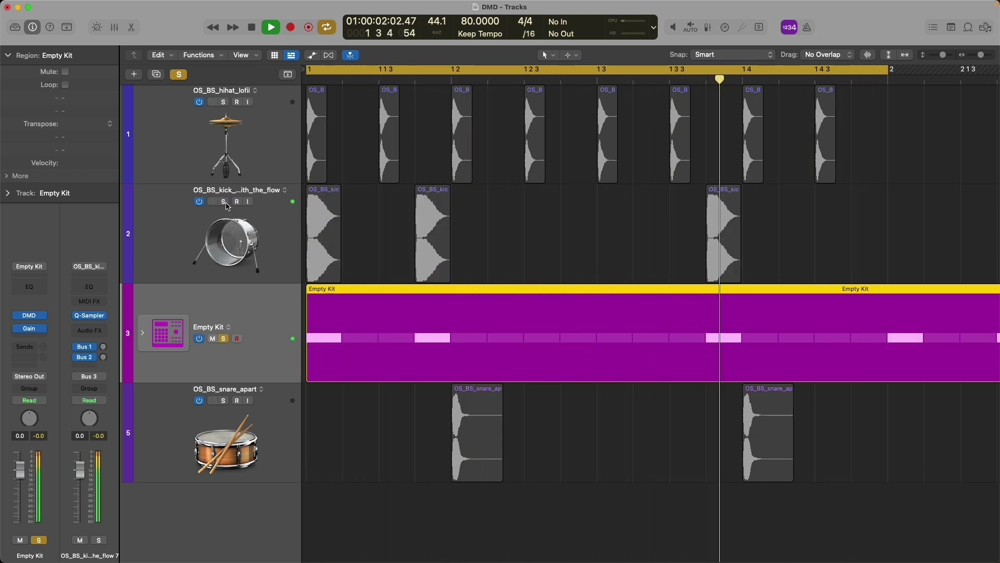
key("space")
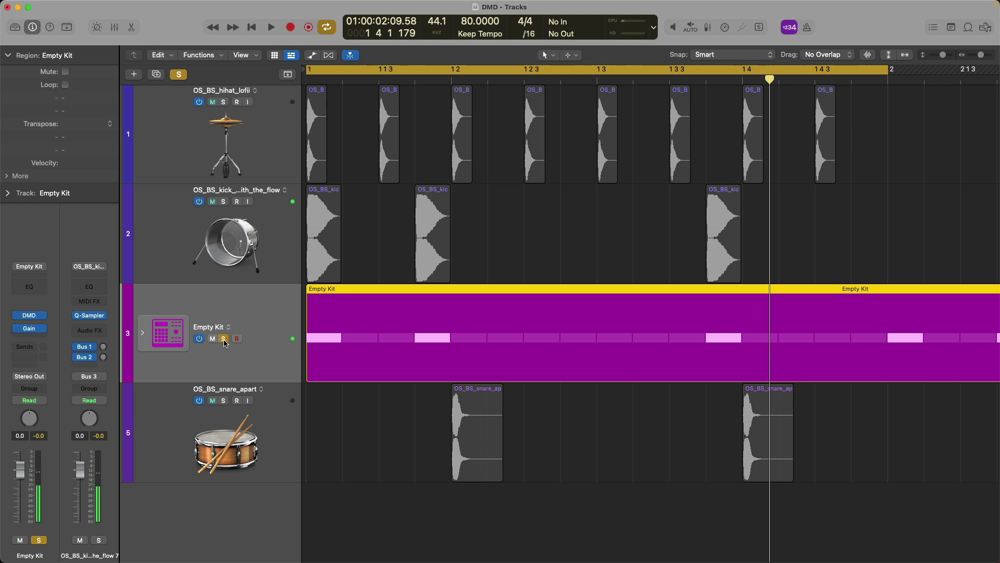
left_click(223, 202)
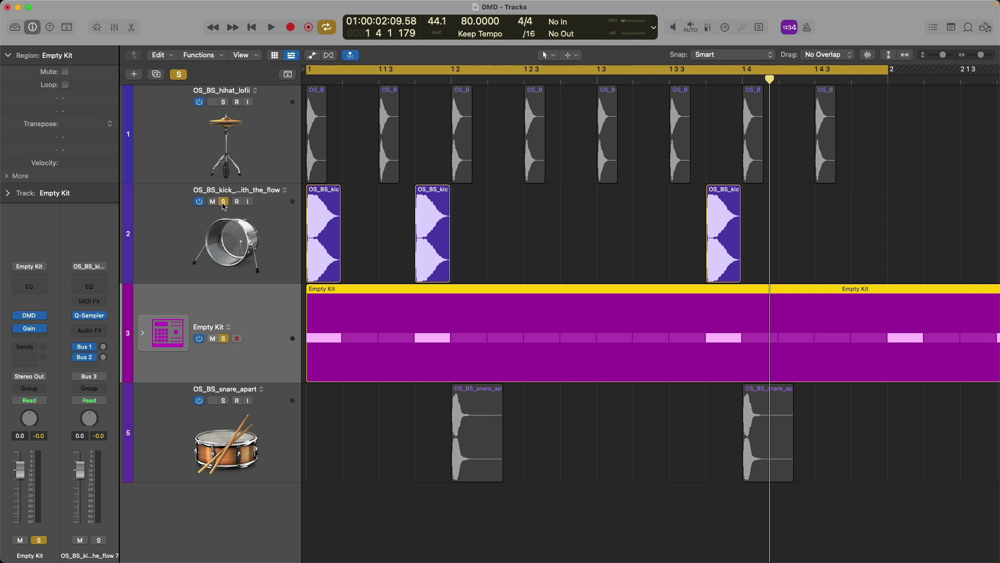
Open the Step Sequencer and kit window, and view the kick pad's Q-Sampler Detail and waveform pages
key("e")
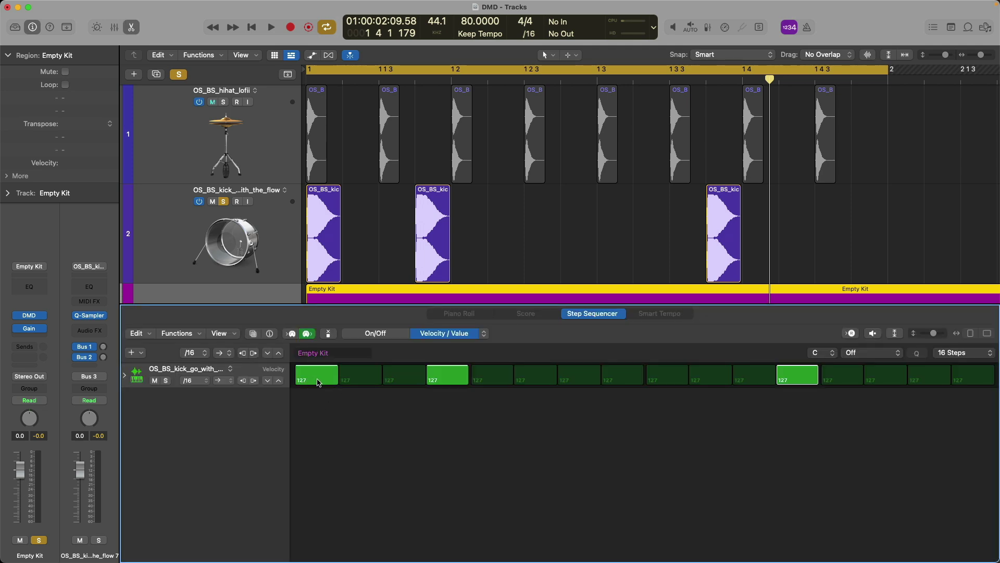
key("v")
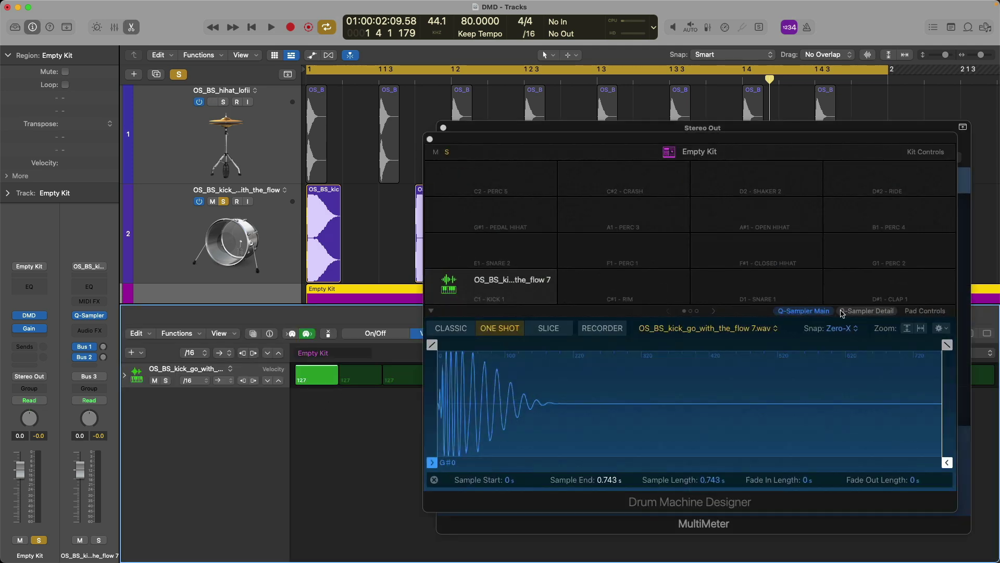
left_click(842, 311)
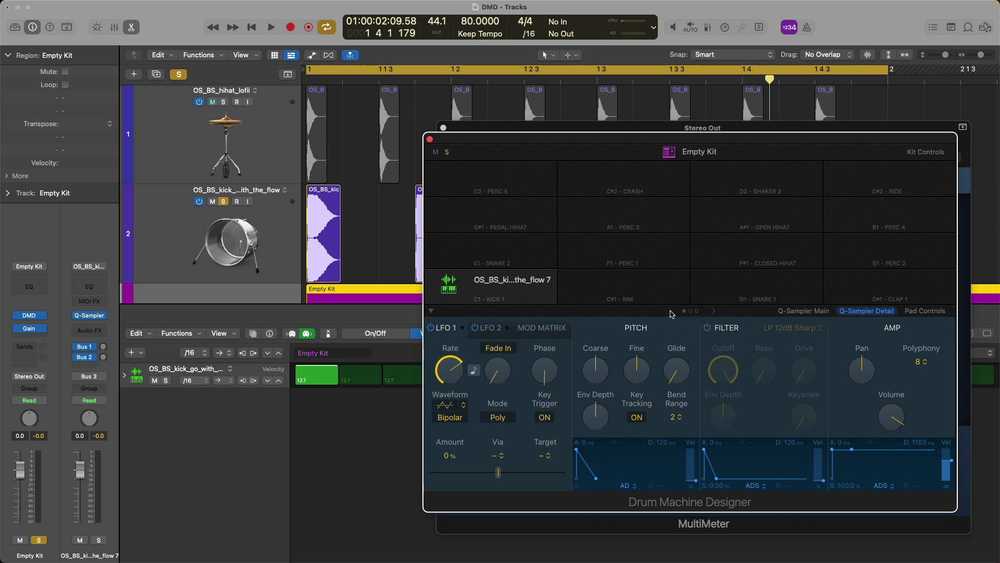
mouse_move(894, 423)
left_click(818, 313)
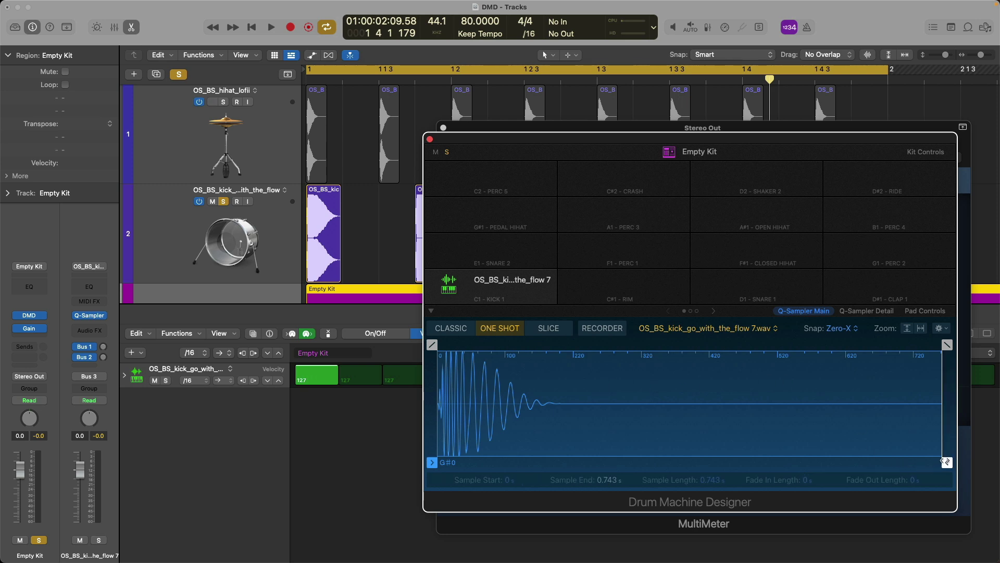
mouse_move(939, 461)
left_mouse_down()
mouse_move(605, 428)
mouse_move(753, 414)
mouse_move(963, 414)
left_mouse_up()
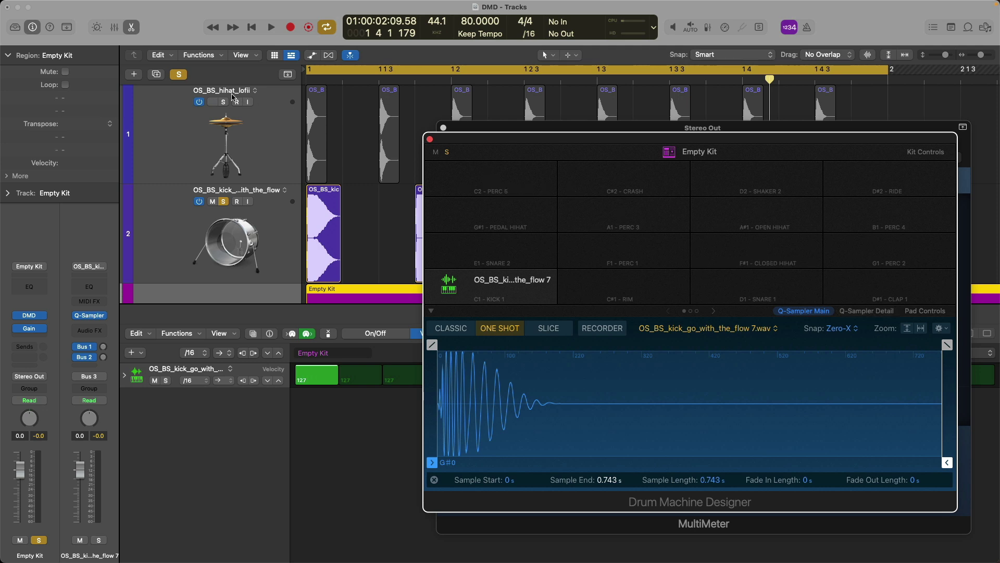
Load the first hihat clip onto the closed hi-hat (F#1) pad, then close Drum Machine Designer
left_click(225, 101)
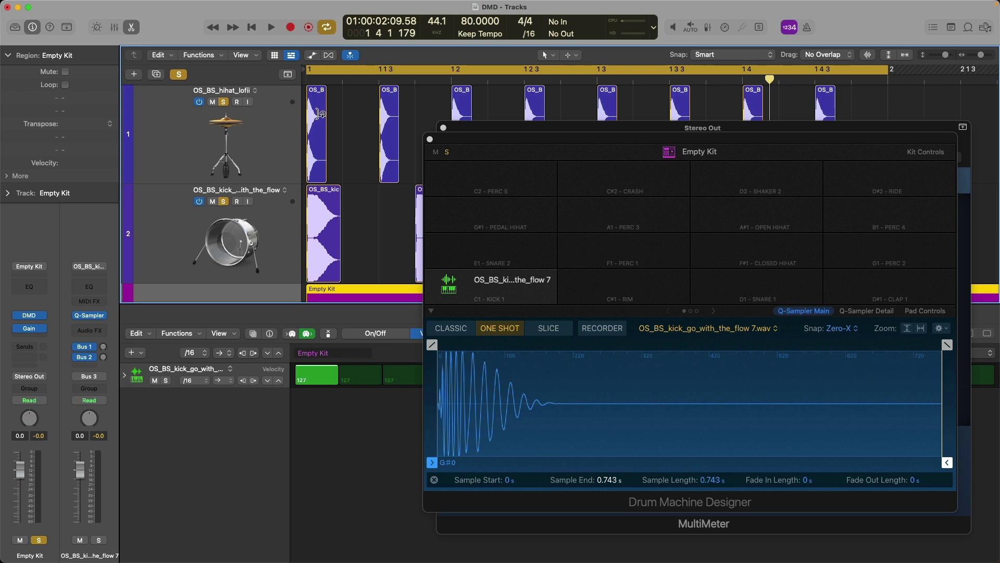
left_click_drag(318, 135, 793, 250)
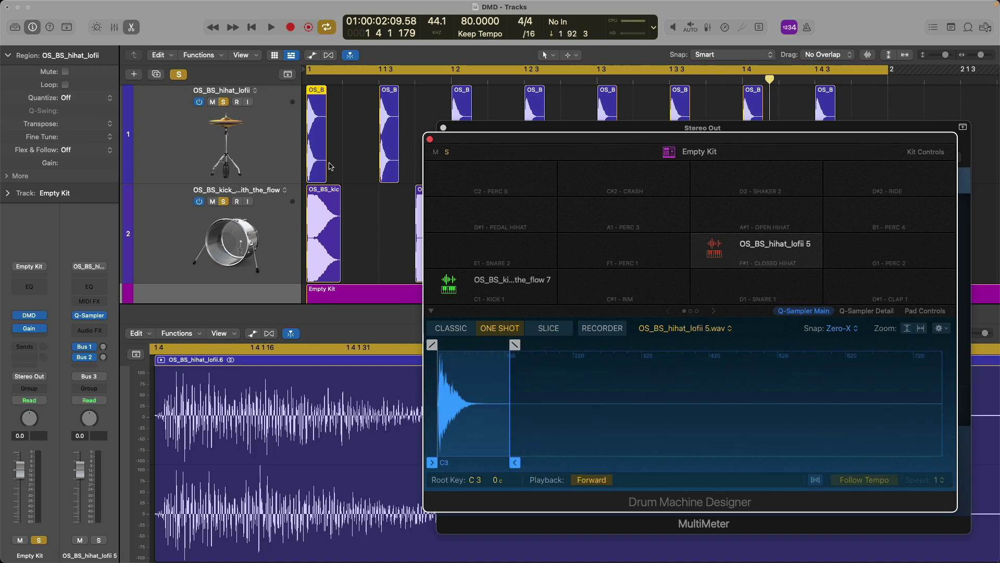
scroll(334, 165, "down", 4)
key("super+w")
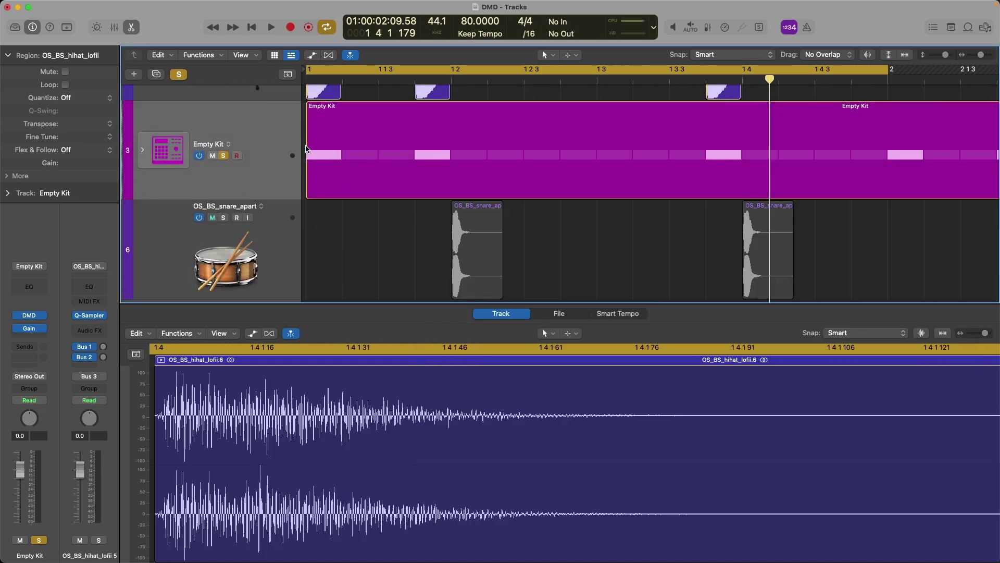
Add the unused kit pieces to the Empty Kit sequencer and turn on all 16 hi-hat steps at 1/8 rate
left_click(268, 129)
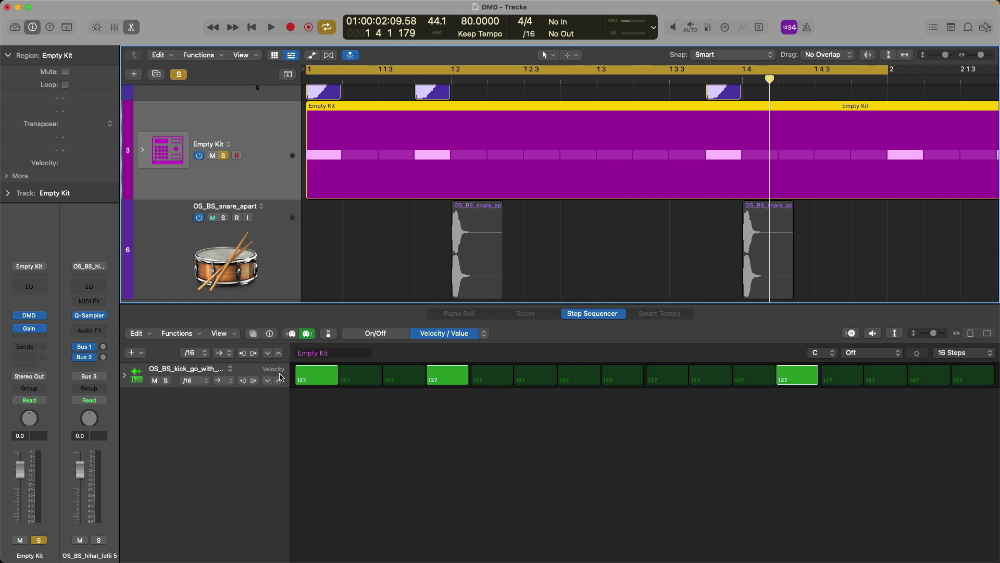
left_click(140, 354)
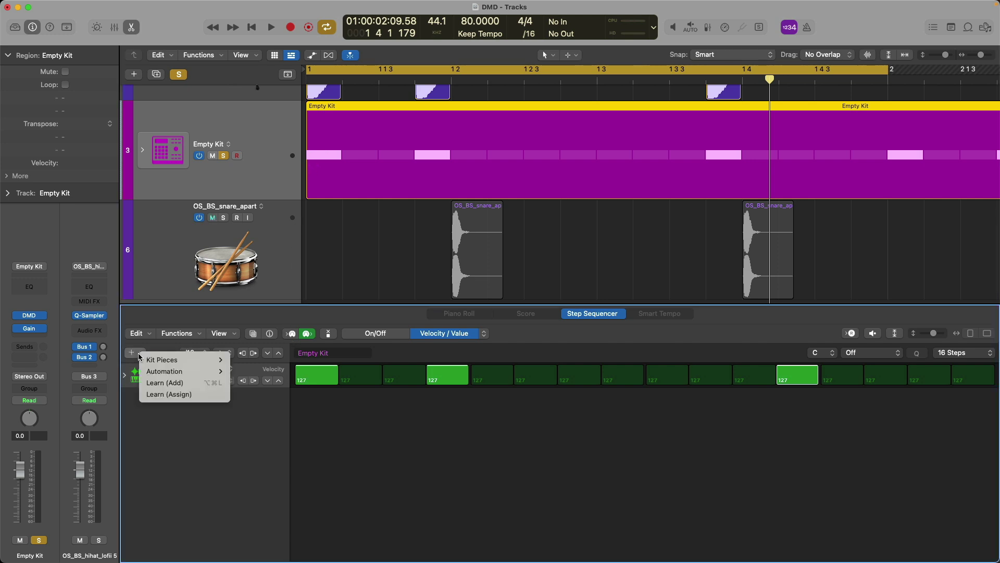
mouse_move(154, 358)
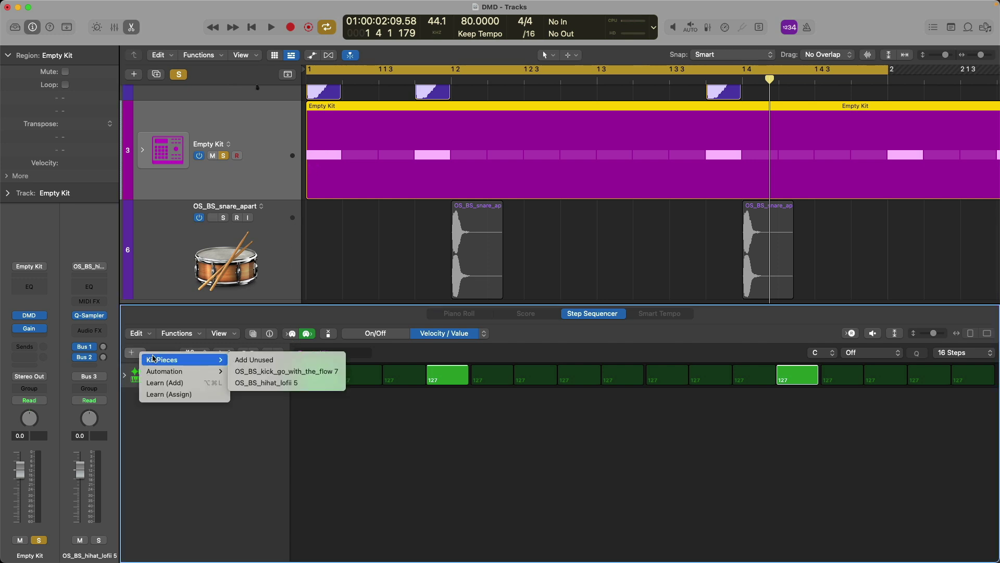
left_click(240, 359)
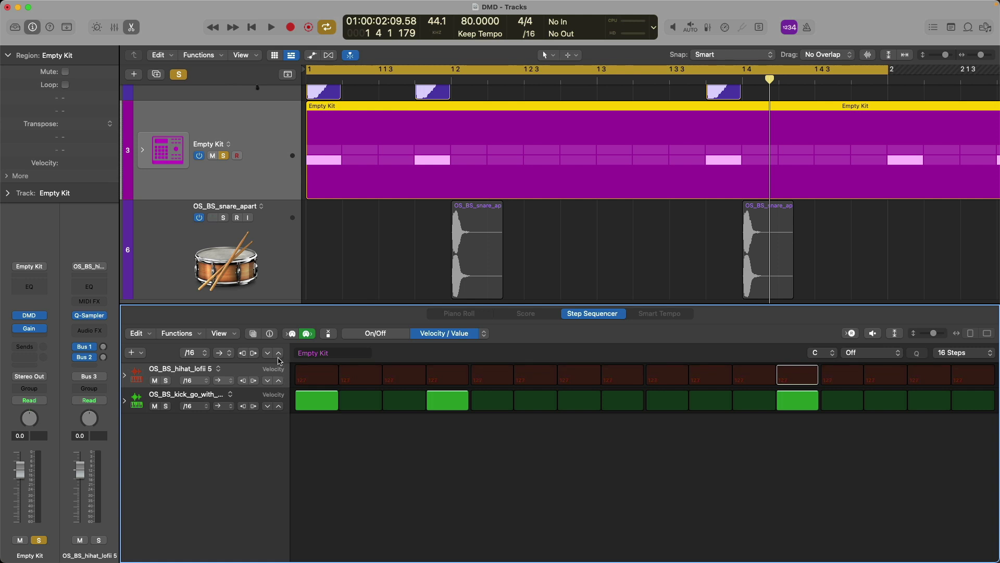
left_click(349, 335)
mouse_move(320, 368)
left_mouse_down()
mouse_move(826, 357)
mouse_move(953, 369)
left_mouse_up()
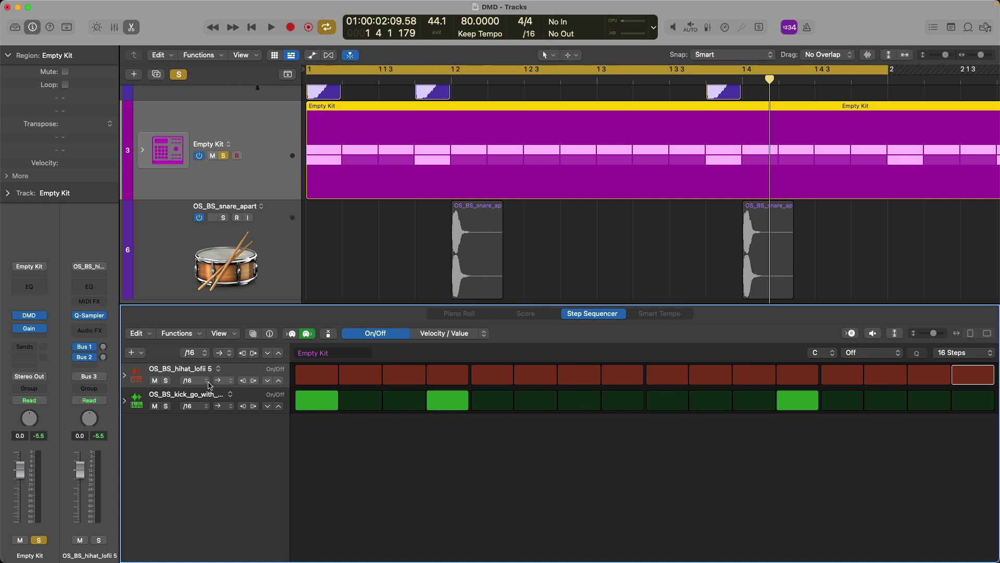
left_click(208, 382)
left_click(205, 371)
Close the step sequencer and play the new kit with the kit and meter windows showing
scroll(376, 276, "up", 5)
key("e")
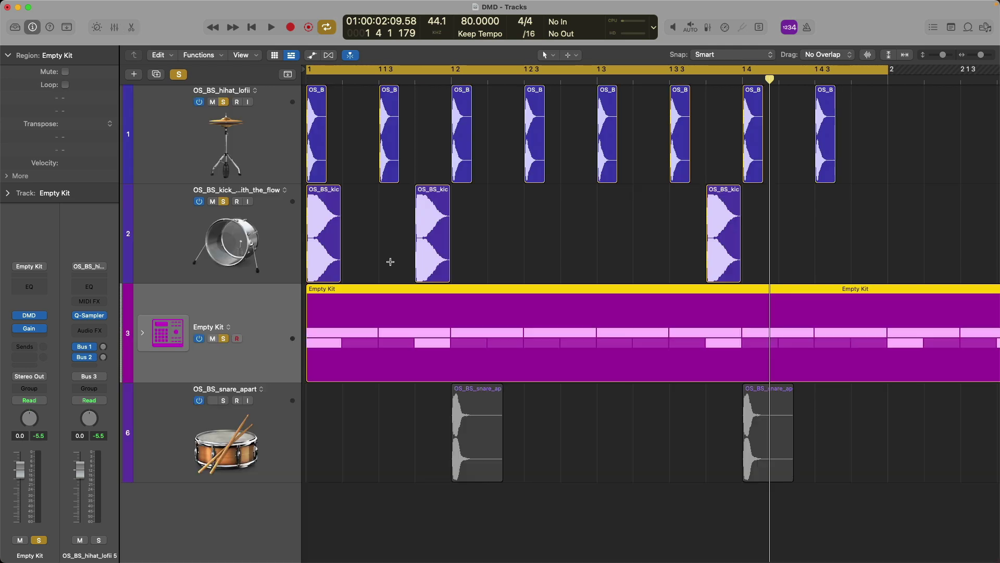
key("space")
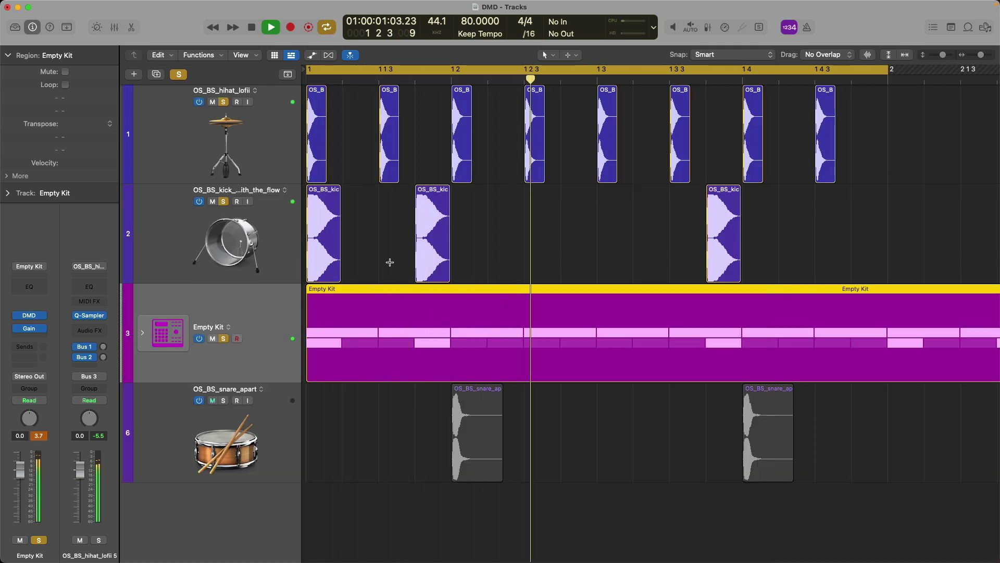
key("v")
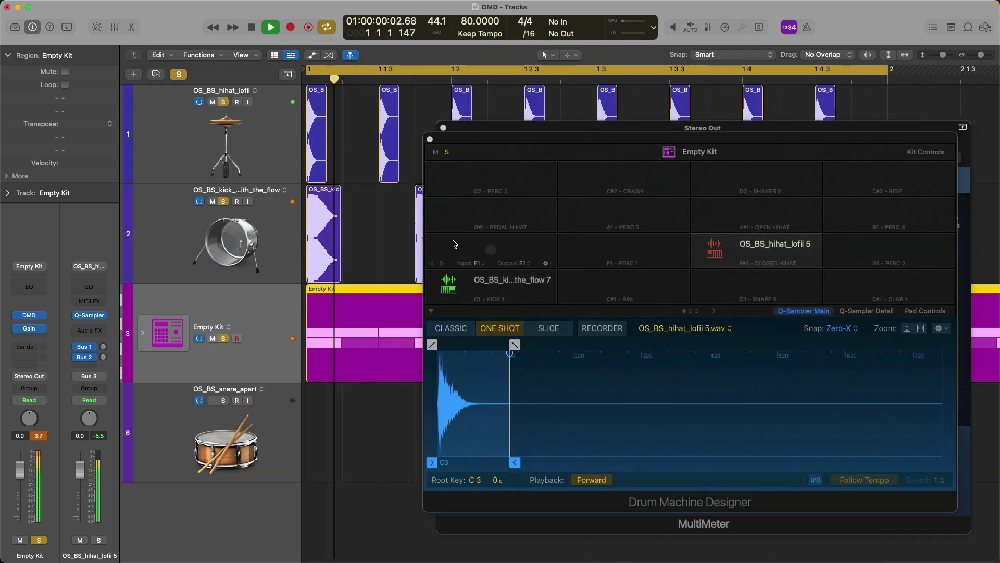
key("space")
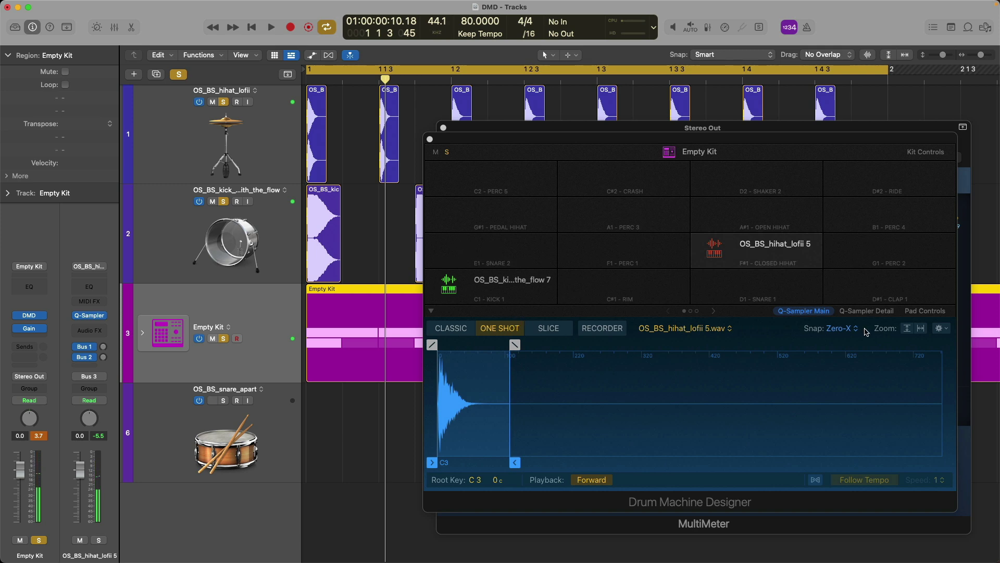
Switch off the OS_BS_hihat_lofii 5 pad's sampler filter and compare its output on the MultiMeter
left_click(867, 310)
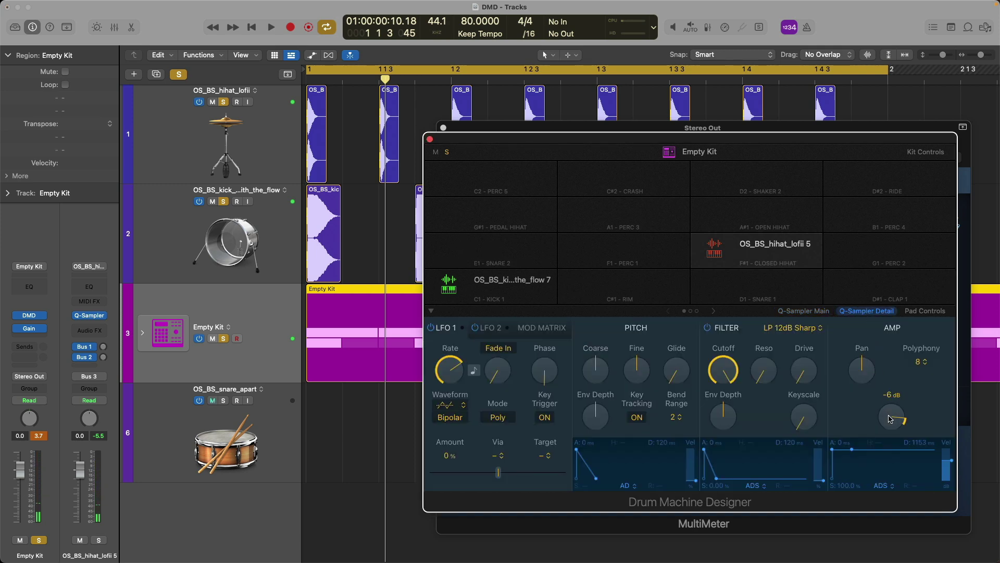
left_click(708, 327)
key("space")
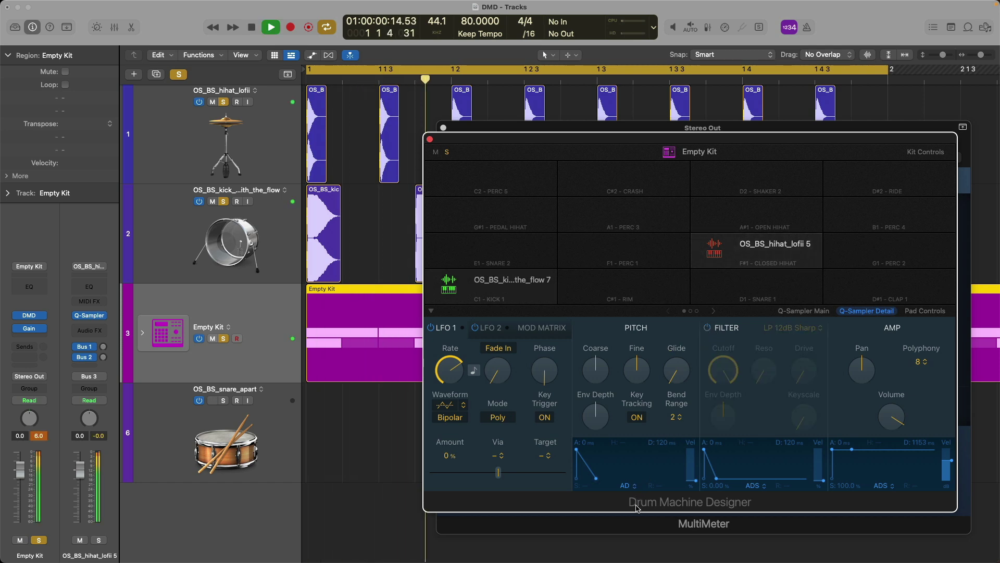
left_click(640, 524)
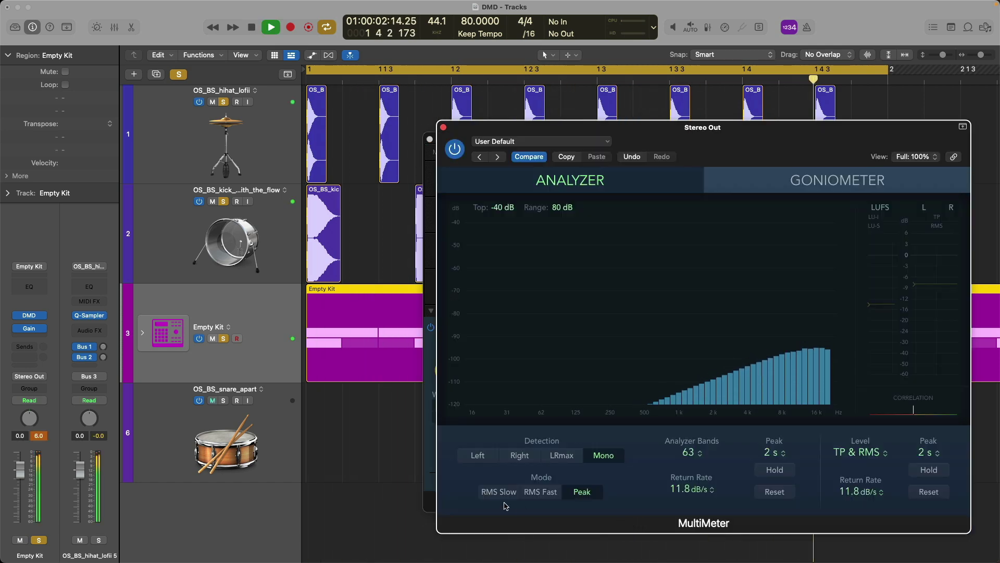
key("space")
left_click(433, 470)
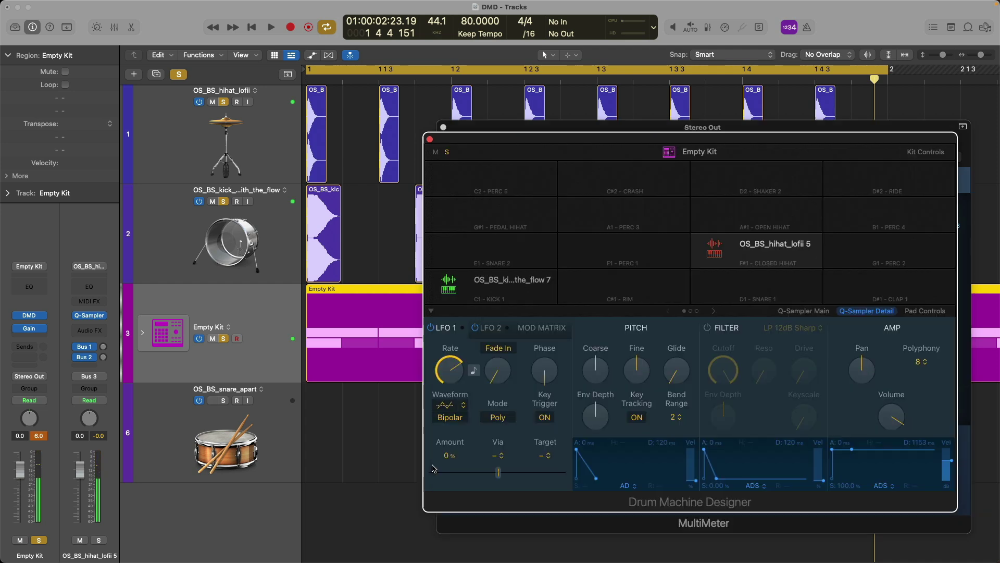
Extend the hi-hat sample end so it plays its full 0.743 s length
left_click(784, 310)
left_click_drag(523, 462, 948, 462)
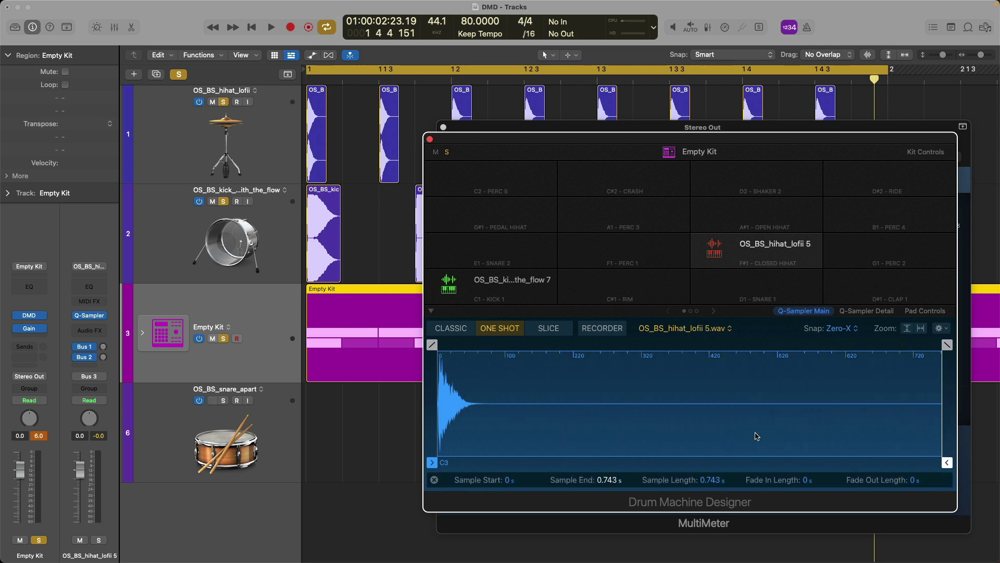
left_click(632, 522)
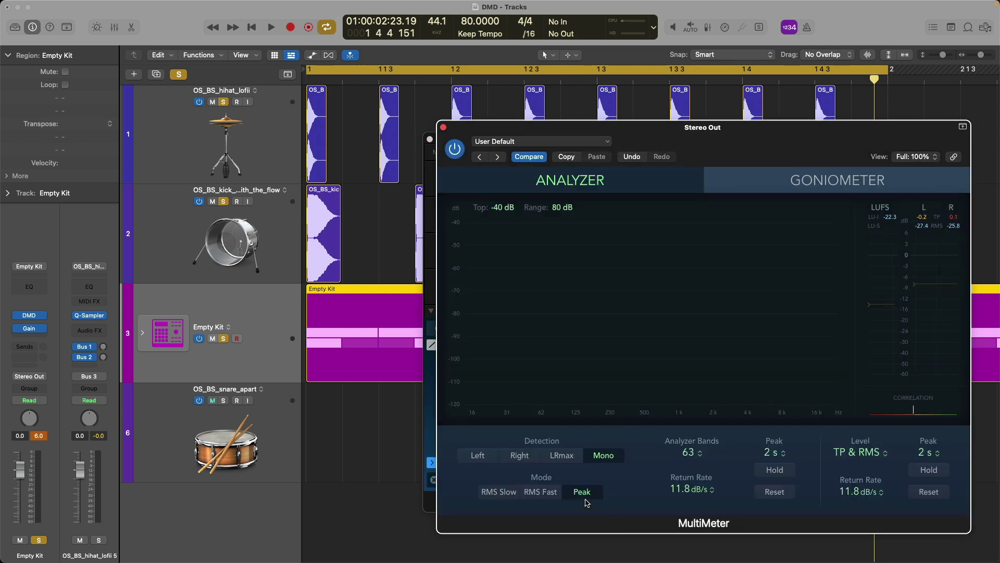
Show the mixer, play the kit back, and take Empty Kit out of solo
key("x")
key("space")
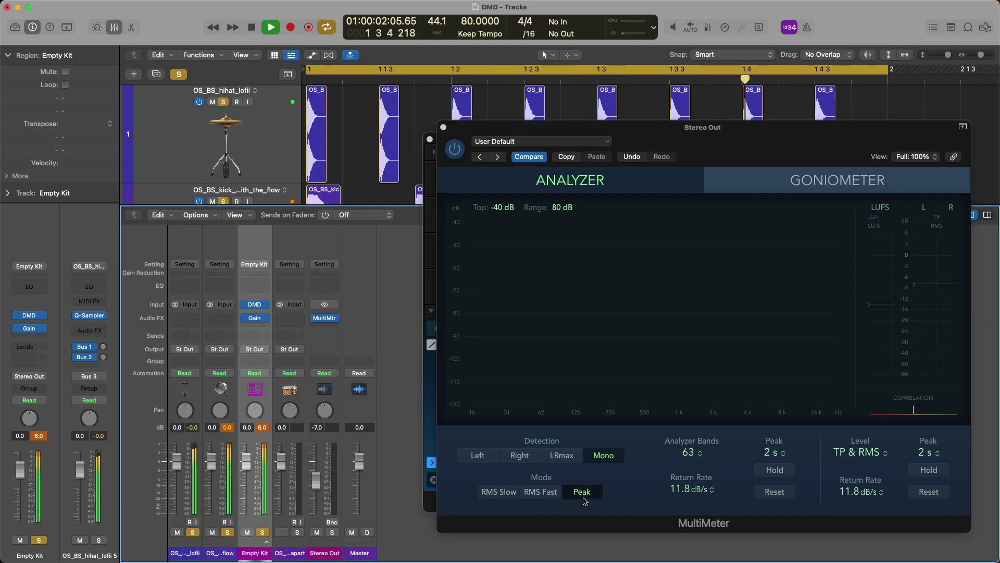
key("space")
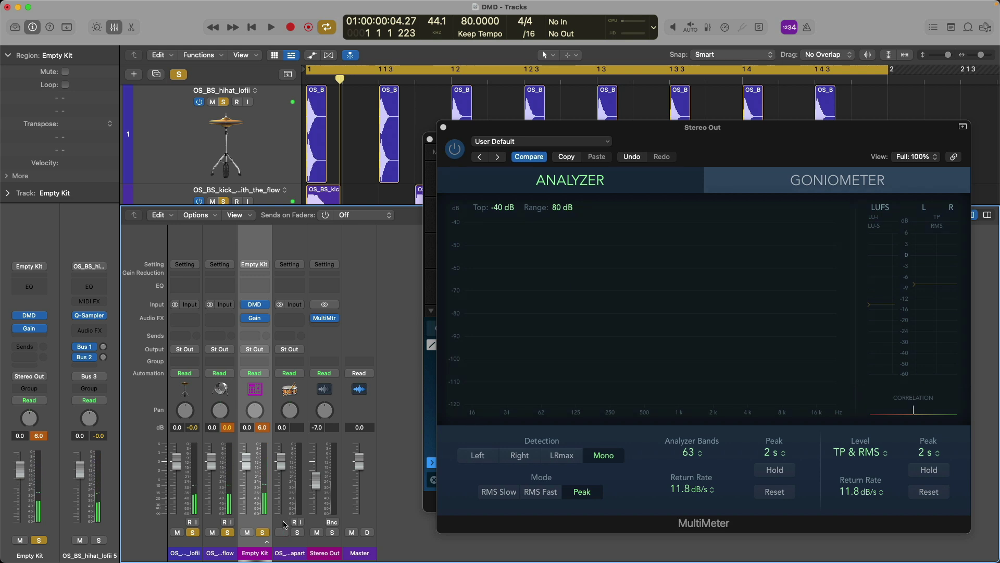
left_click(263, 532)
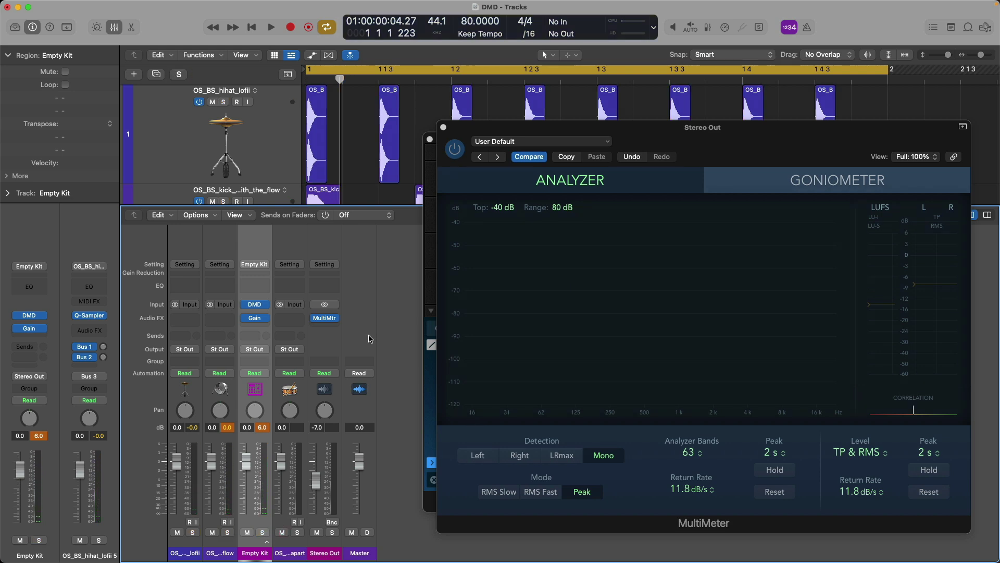
Close the mixer and move the MultiMeter window up and to the right
left_click(427, 390)
key("x")
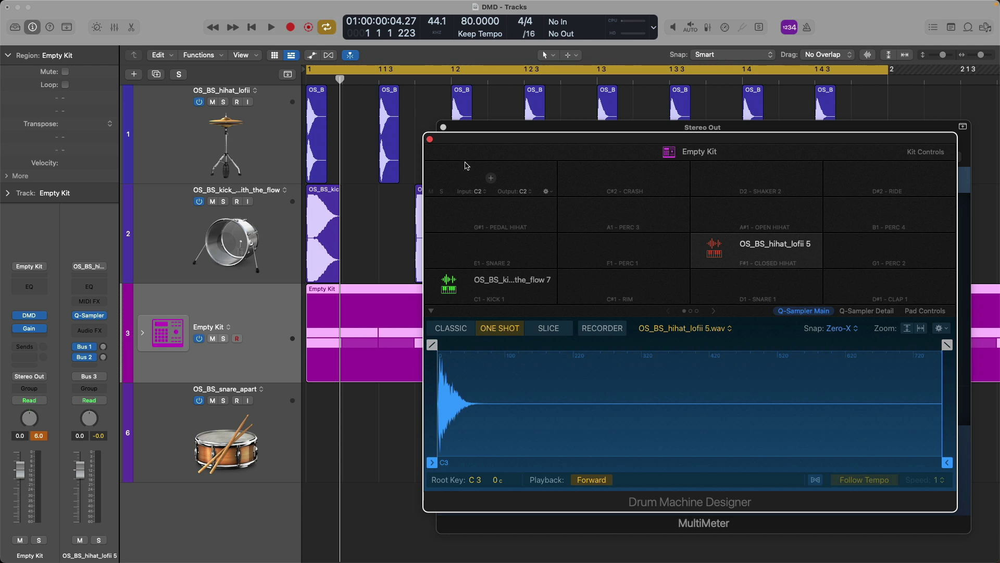
left_click_drag(467, 139, 638, 186)
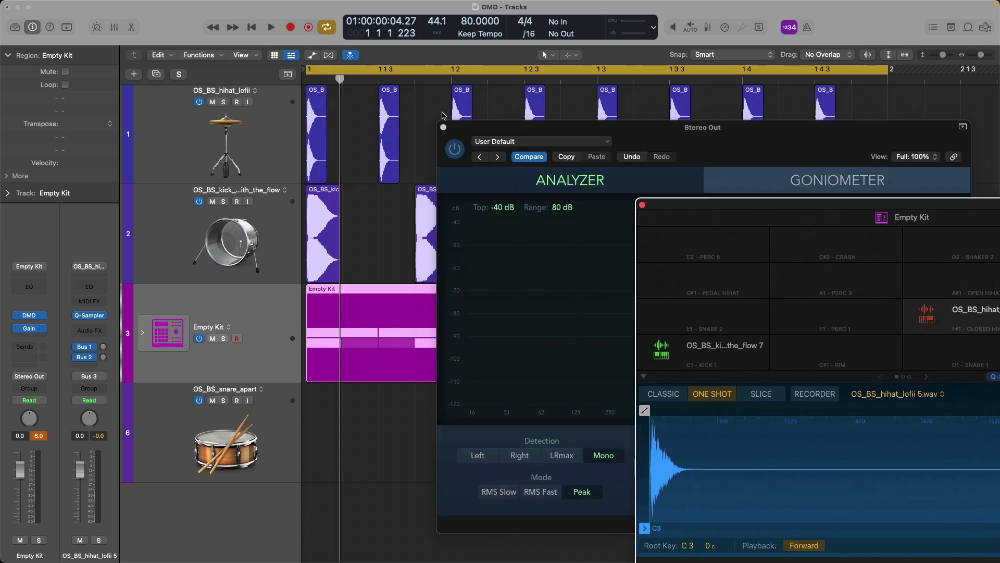
left_click_drag(459, 127, 650, 118)
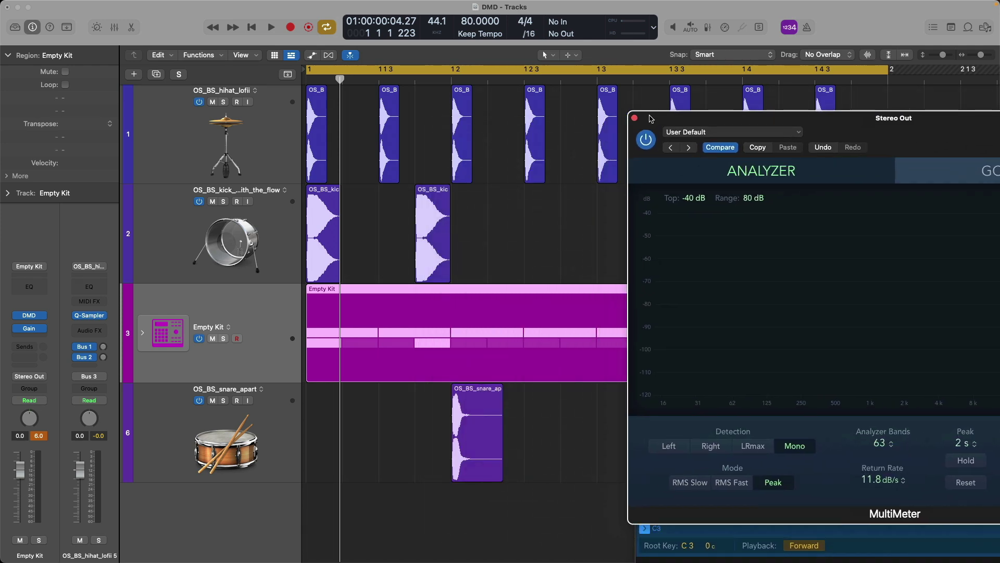
Drop the OS_BS_snare_apart region onto the D1 pad, creating OS_BS_snare_apart 4
left_click(691, 531)
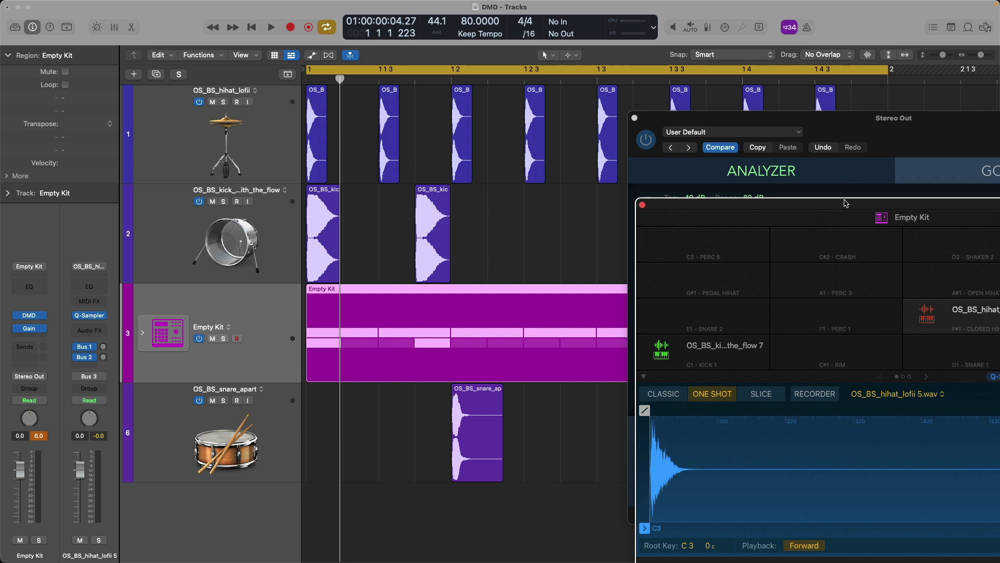
left_click_drag(845, 203, 788, 204)
left_click_drag(472, 417, 925, 348)
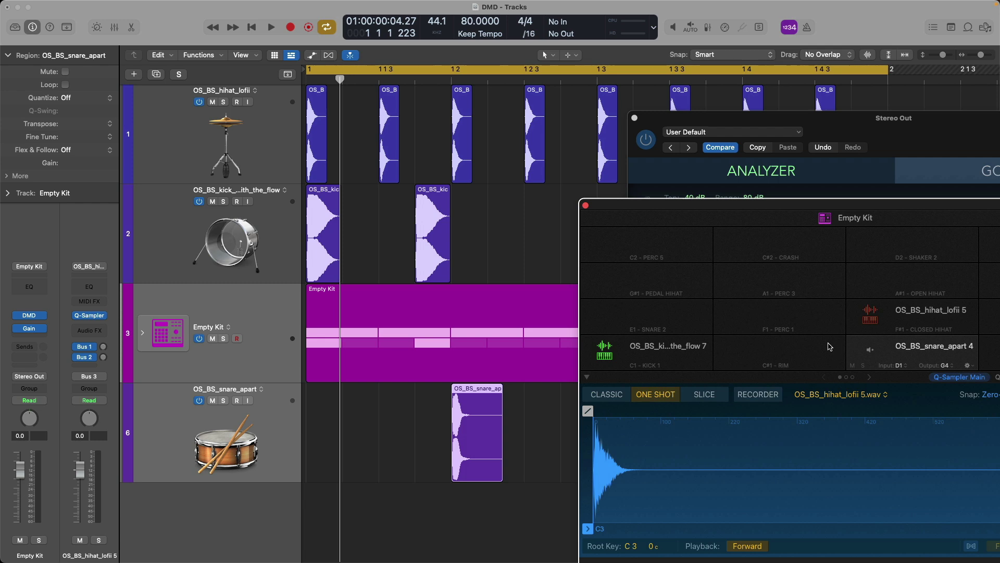
left_click_drag(744, 203, 630, 143)
Open the Empty Kit region in the Step Sequencer and add a row for the unused snare pad
key("v")
double_click(361, 301)
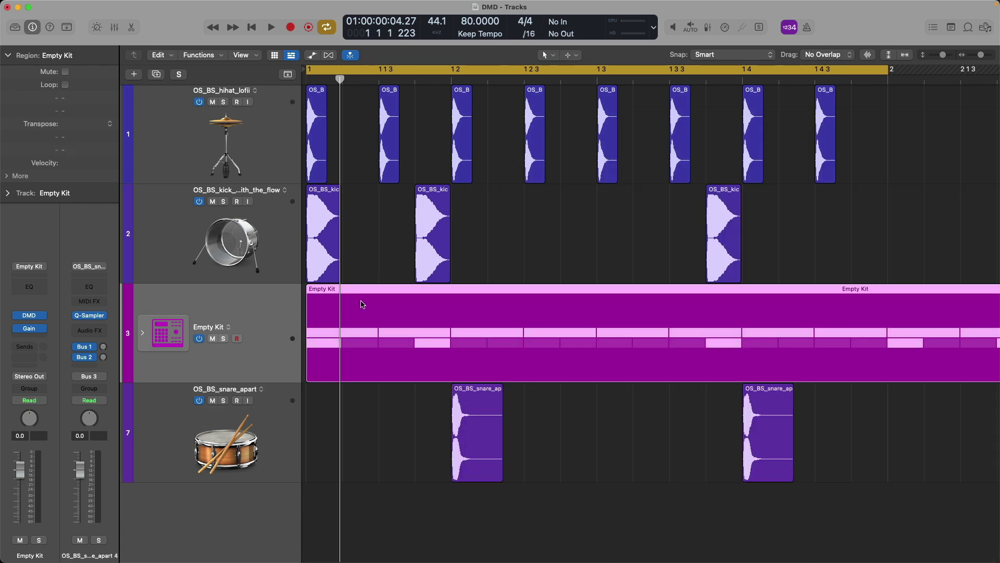
left_click(142, 353)
mouse_move(180, 359)
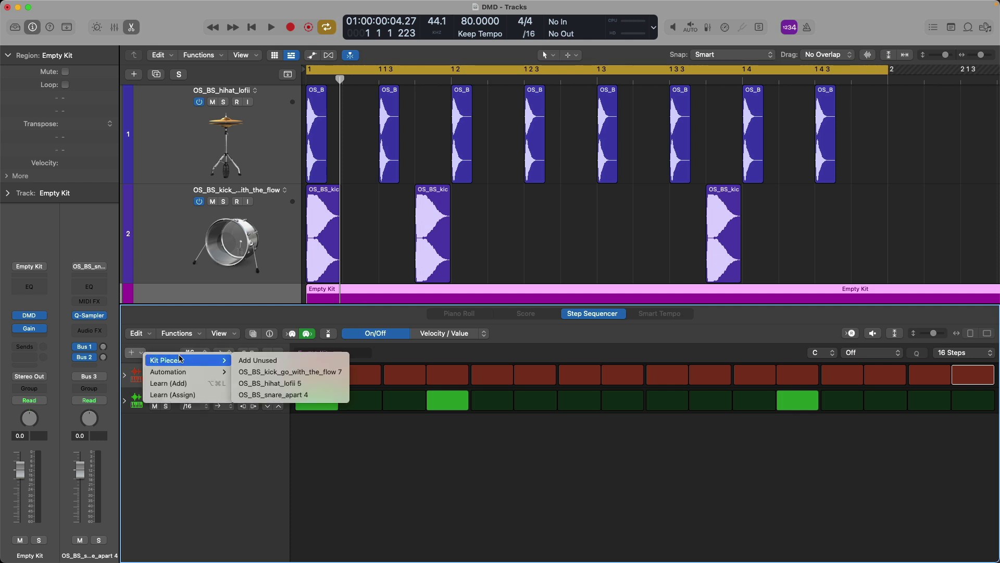
left_click(242, 361)
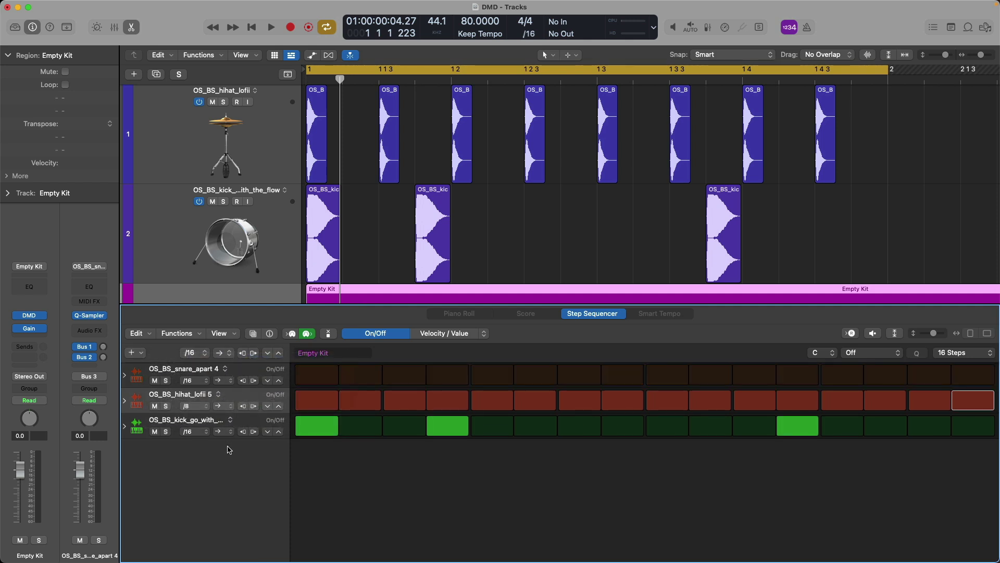
Turn on snare steps 5 and 13 and raise their velocities to 127
left_click(481, 379)
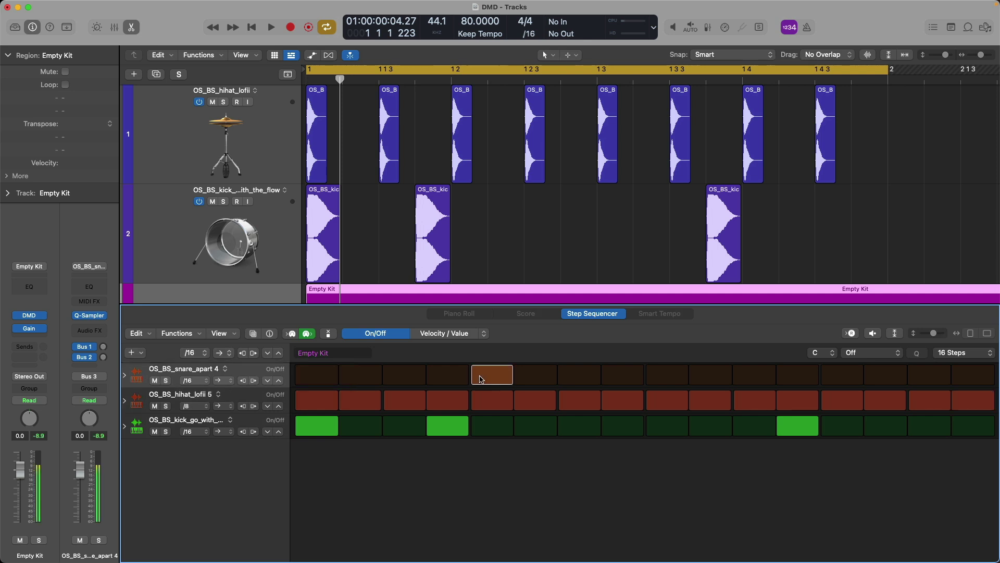
left_click(842, 376)
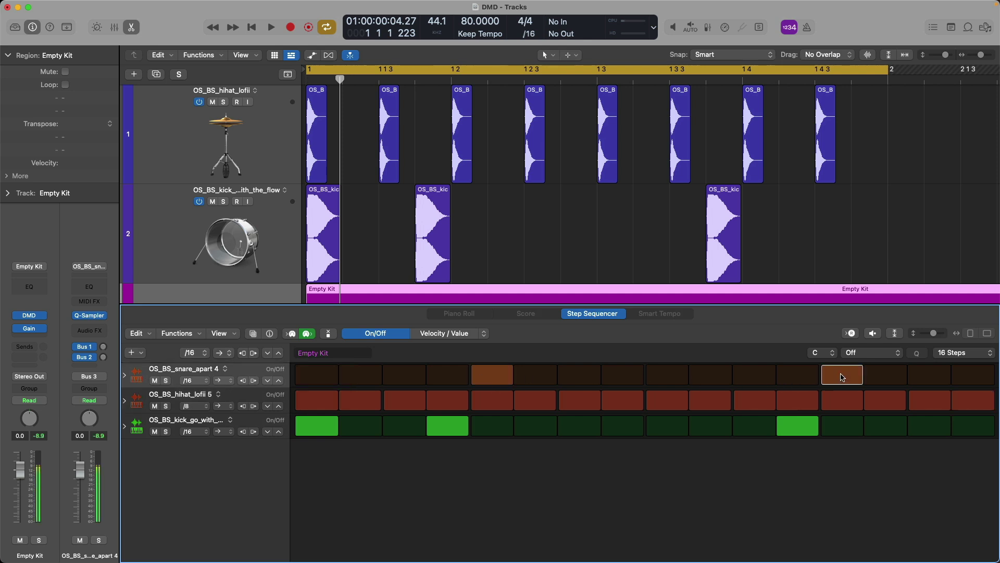
left_click(445, 333)
left_click_drag(278, 378, 280, 343)
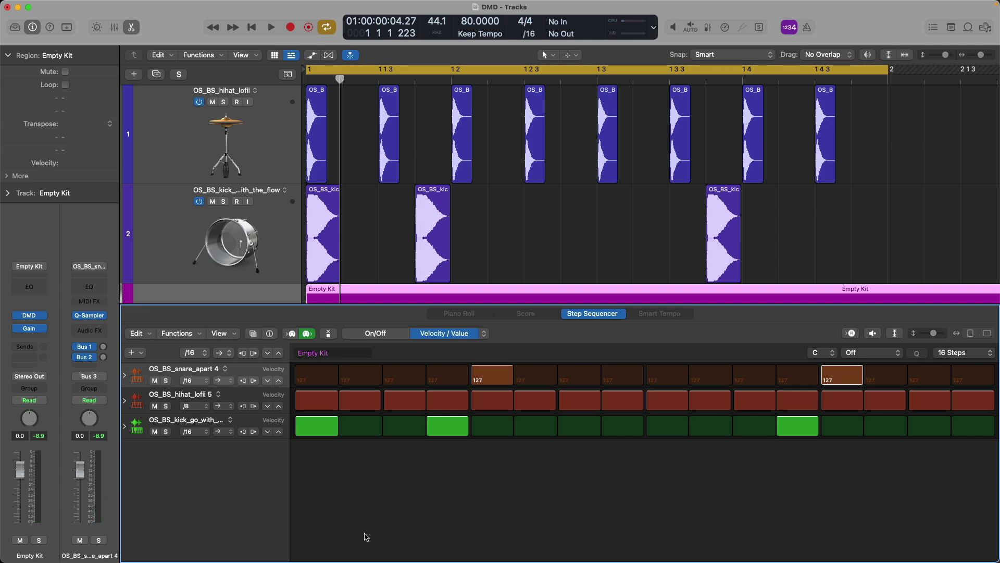
Start playback and switch off the OS_BS_snare_apart 4 pad's sampler filter
key("e")
key("v")
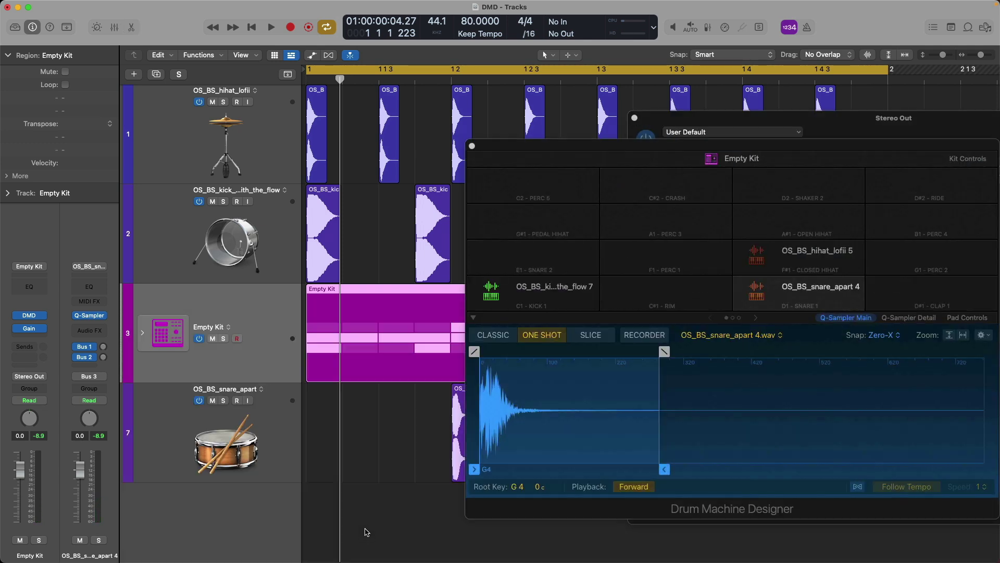
key("space")
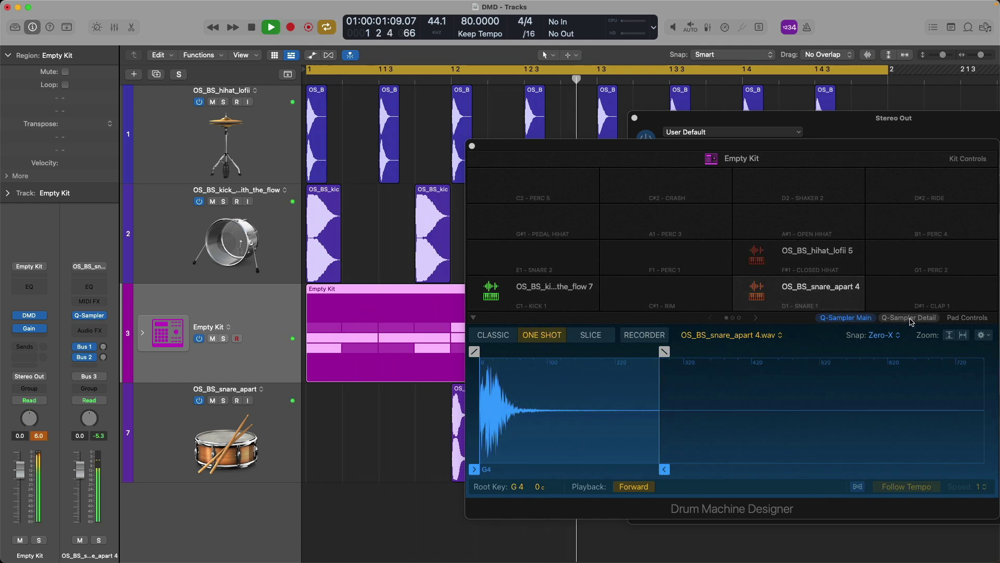
left_click(909, 319)
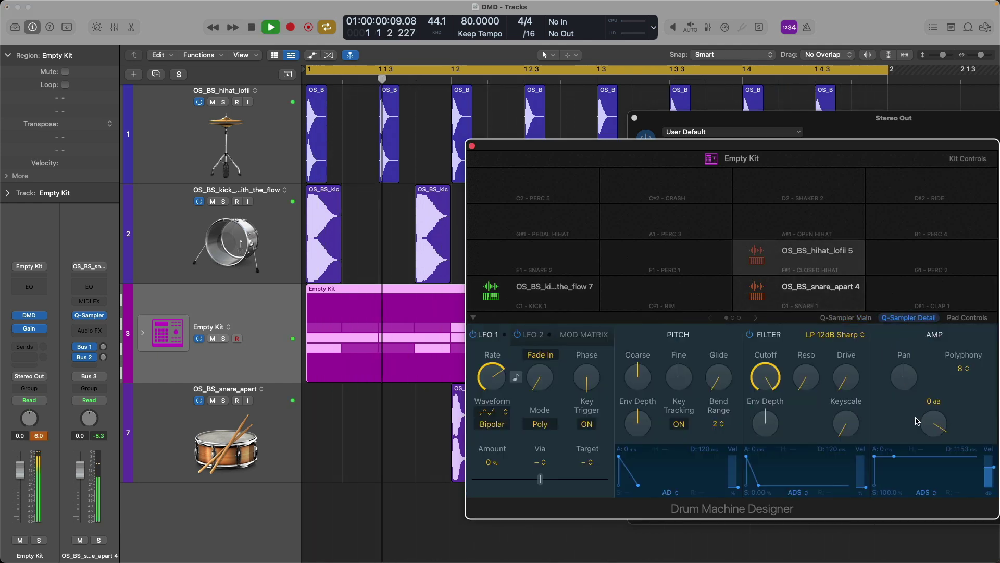
mouse_move(795, 356)
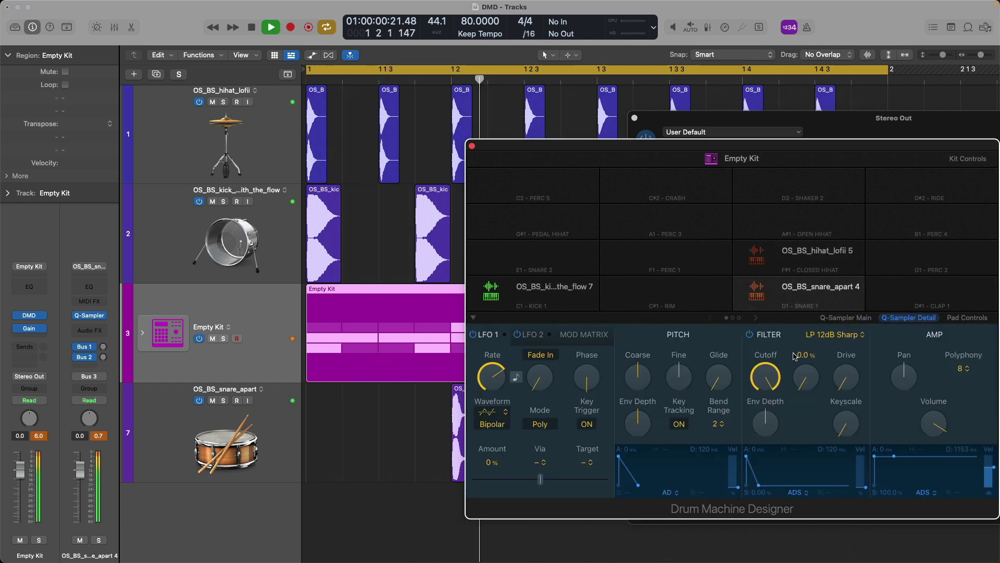
left_click(750, 334)
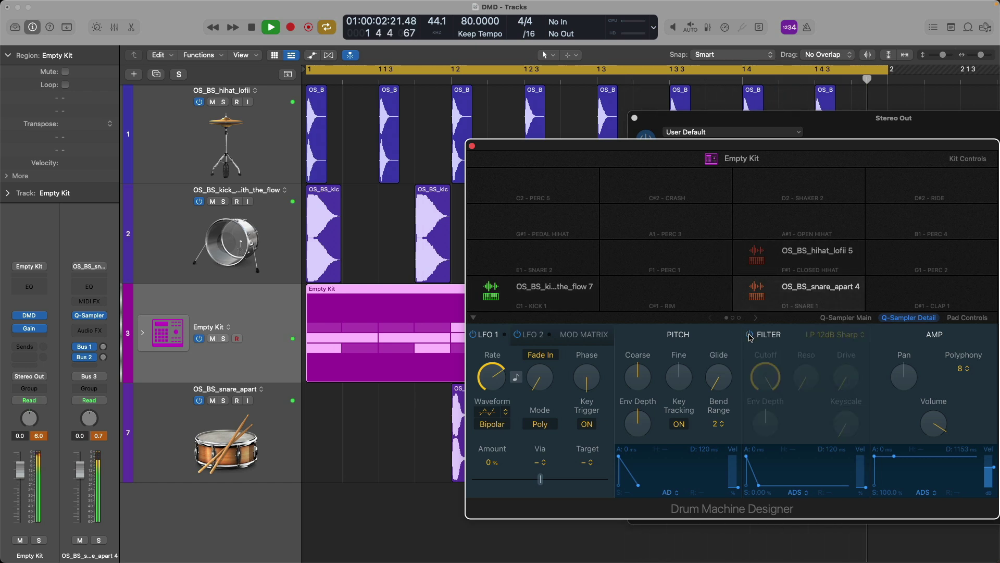
Extend the snare sample end to its full 0.743 s length
left_click(834, 318)
left_click_drag(838, 129, 695, 120)
left_click(475, 411)
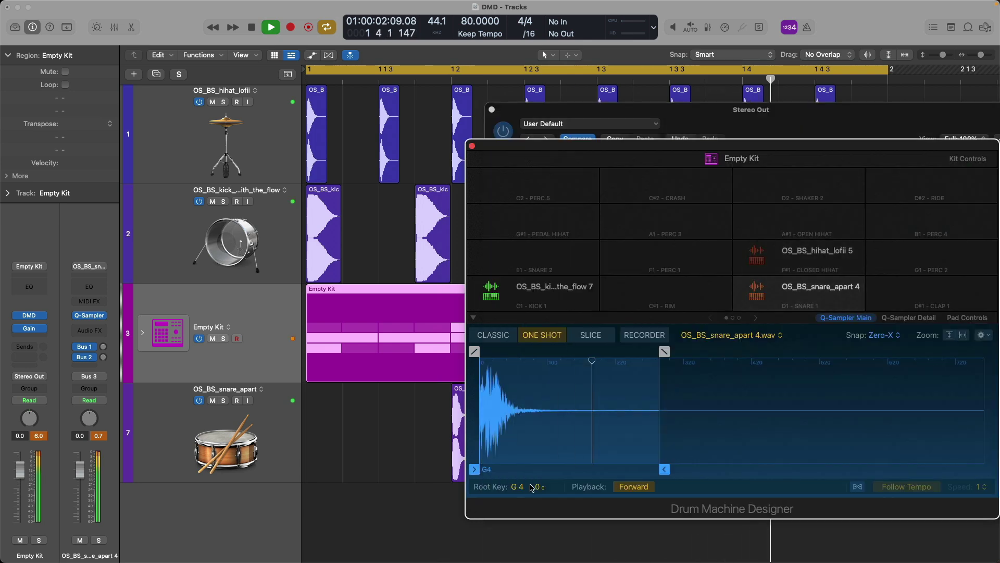
left_click_drag(659, 462, 988, 462)
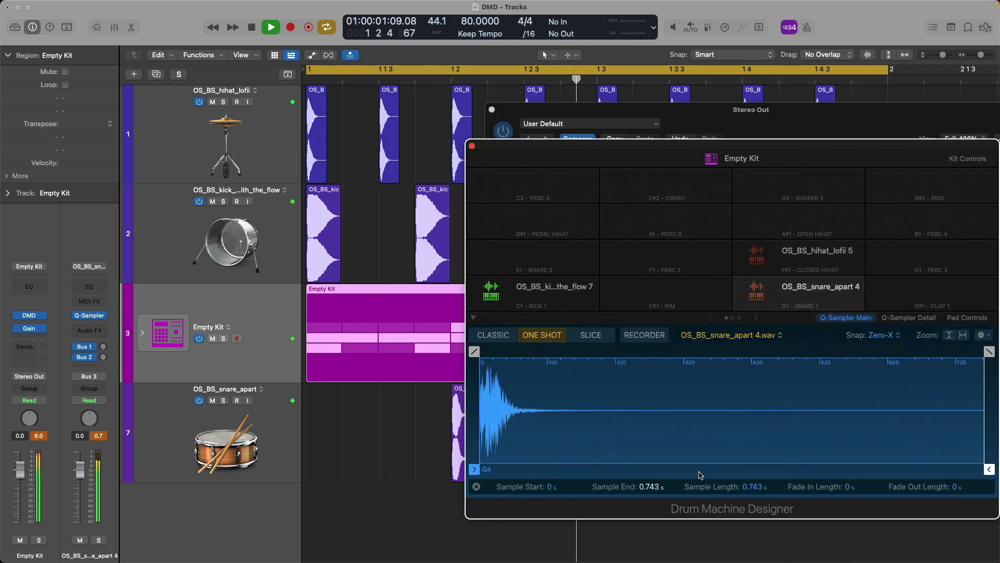
left_click_drag(708, 135, 599, 132)
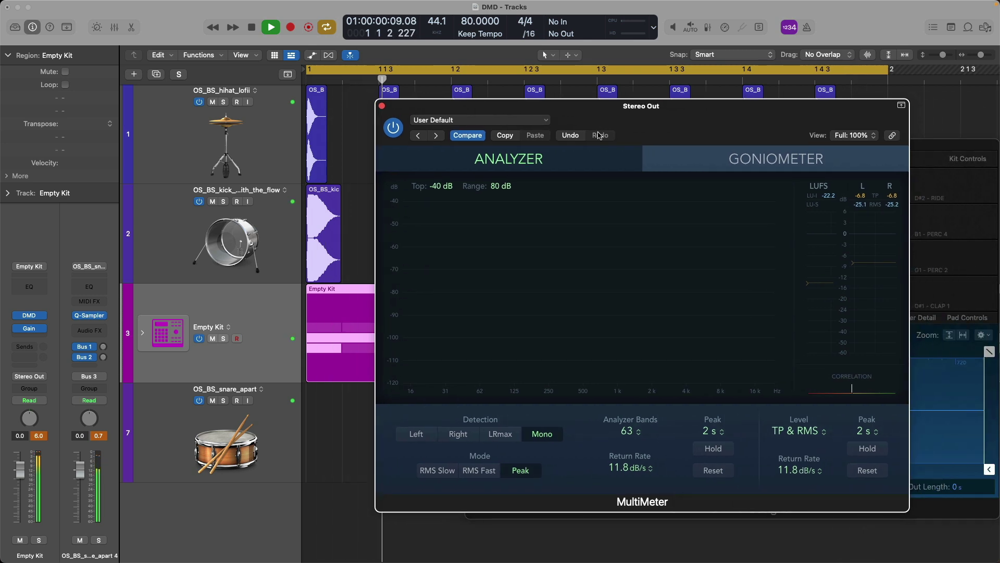
Solo the Empty Kit track and play it back
key("space")
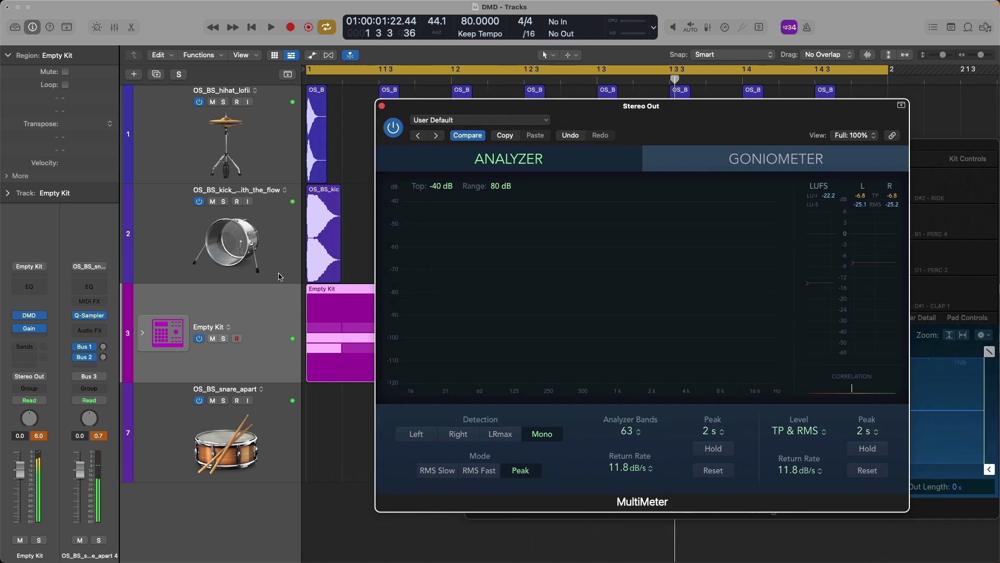
left_click(223, 339)
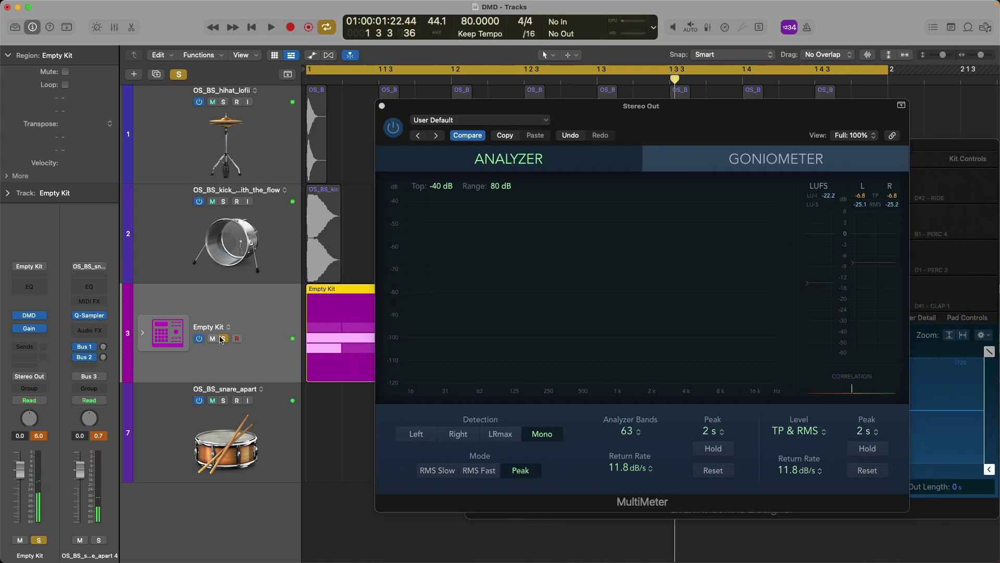
key("space")
Rescale the MultiMeter analyzer to a +5 dB top and 60 dB range, then bring up Finder
left_click_drag(440, 189, 474, 200)
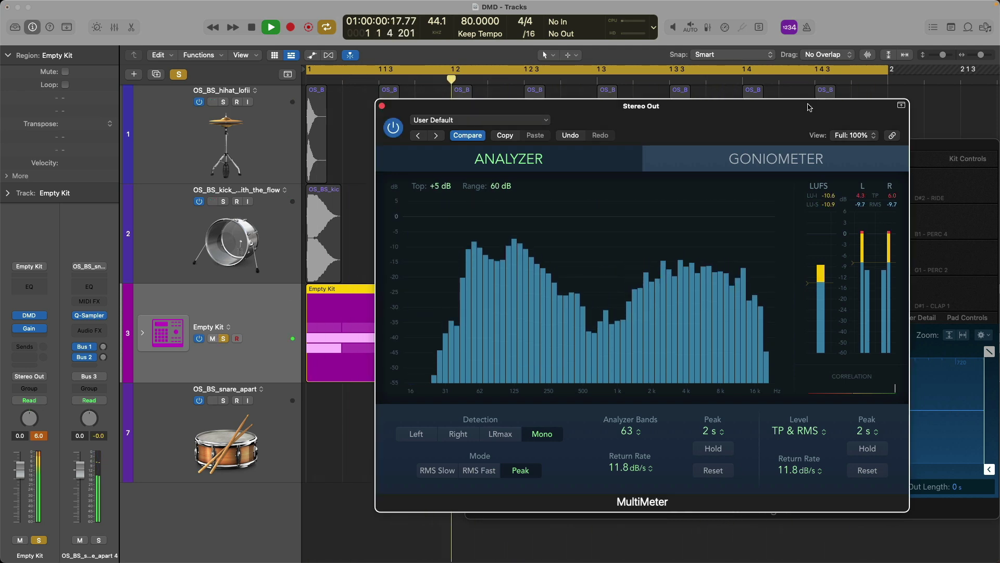
key("space")
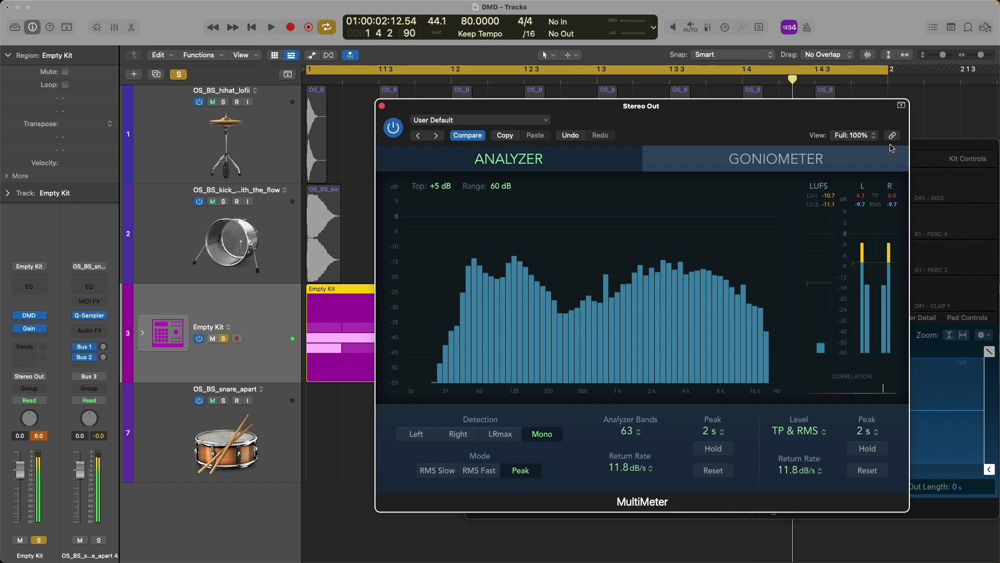
key("v")
key("super+Tab")
key("super+Tab")
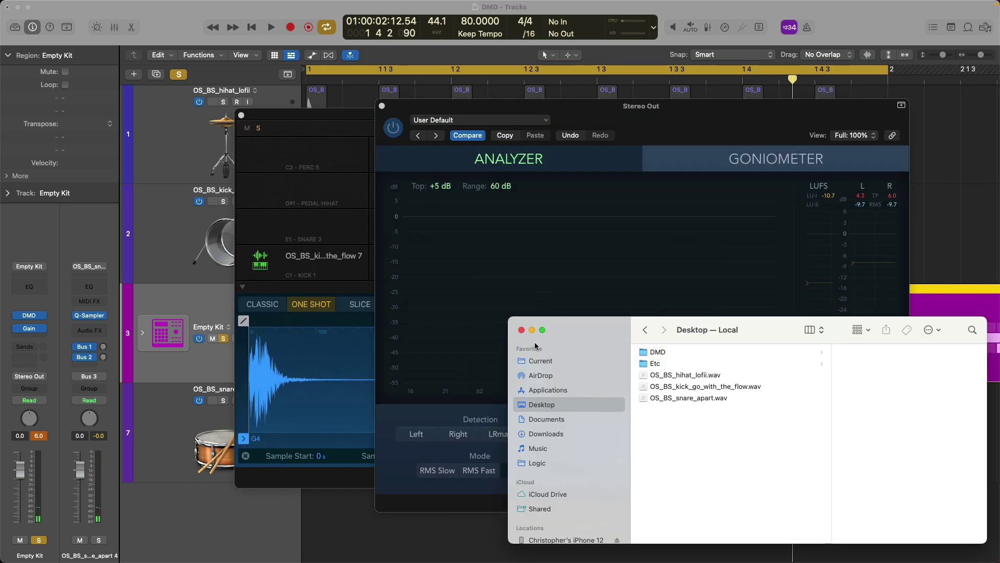
Load OS_BS_snare_apart.wav from the Desktop onto the Snare 1 pad, replacing OS_BS_snare_apart 4
key("super+Tab")
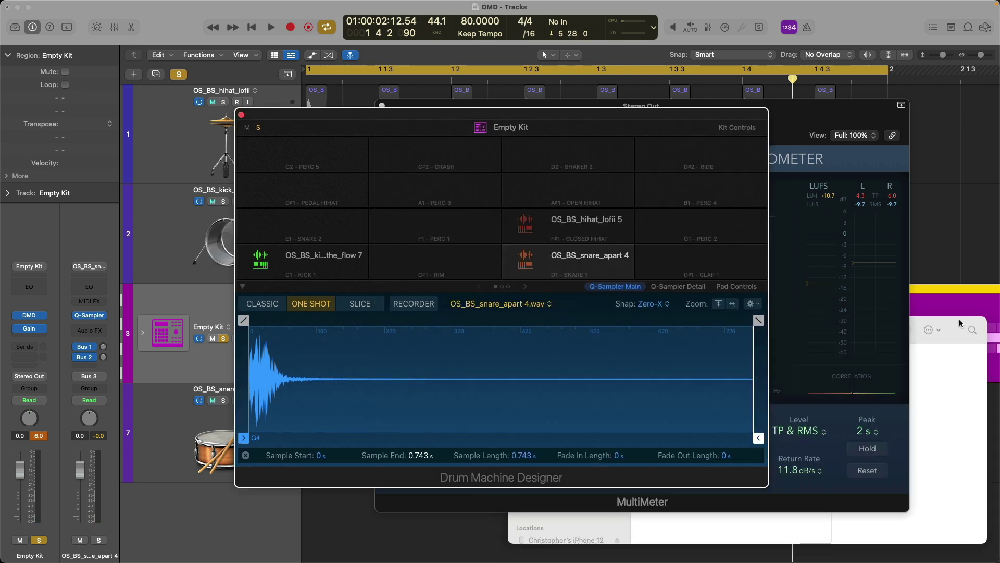
left_click(959, 320)
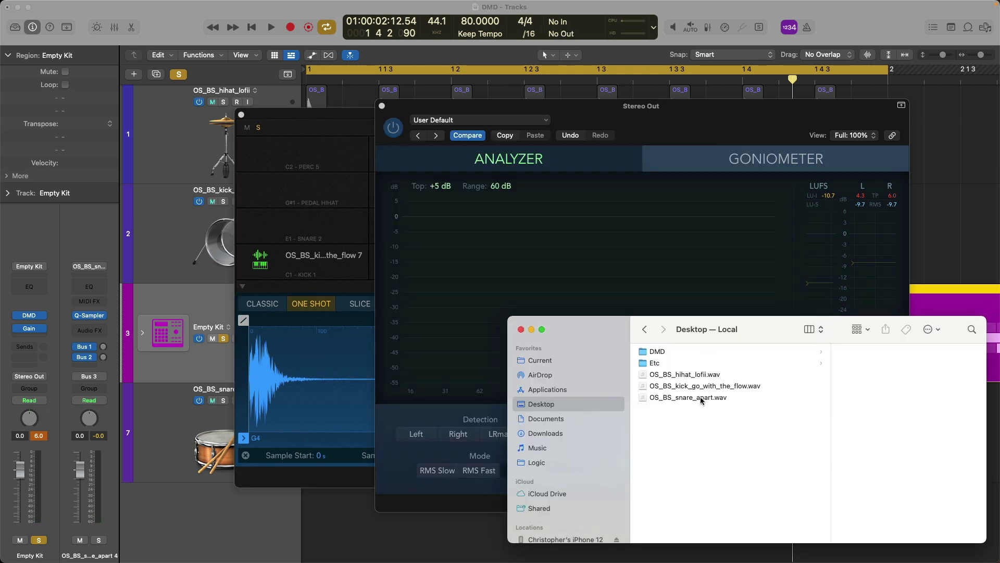
left_click_drag(701, 400, 569, 267)
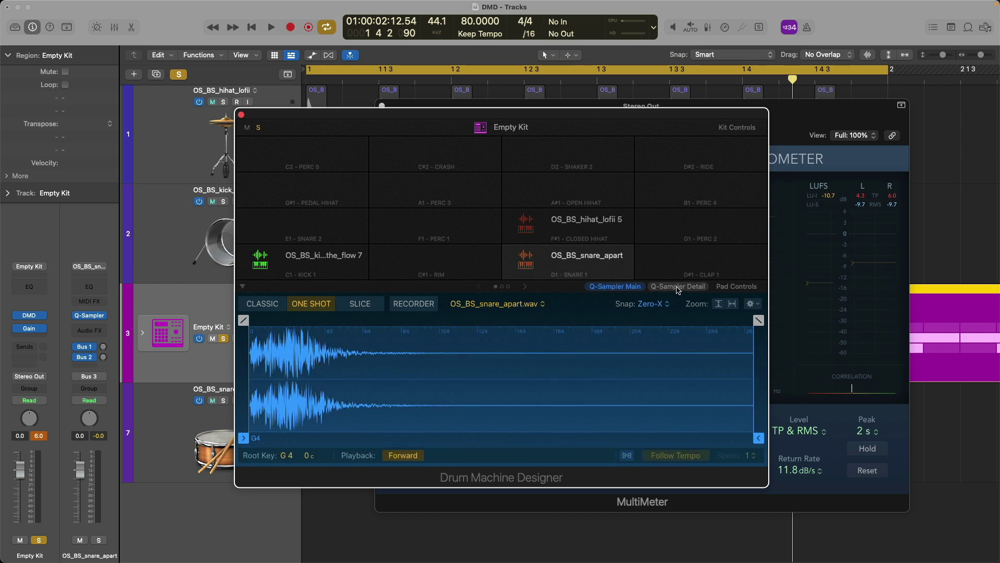
left_click(677, 287)
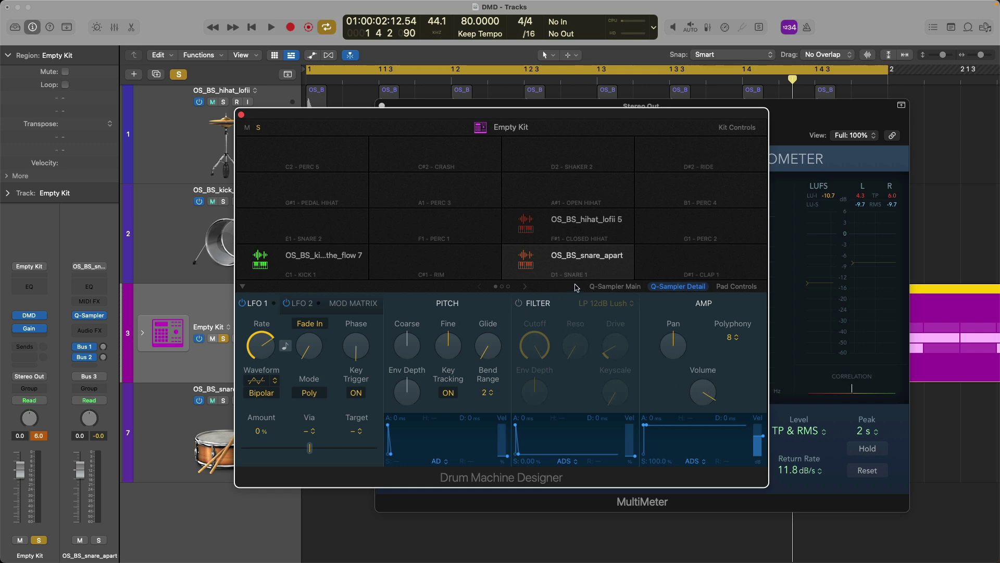
Bring the MultiMeter forward, start playback, and take Empty Kit out of solo
key("e")
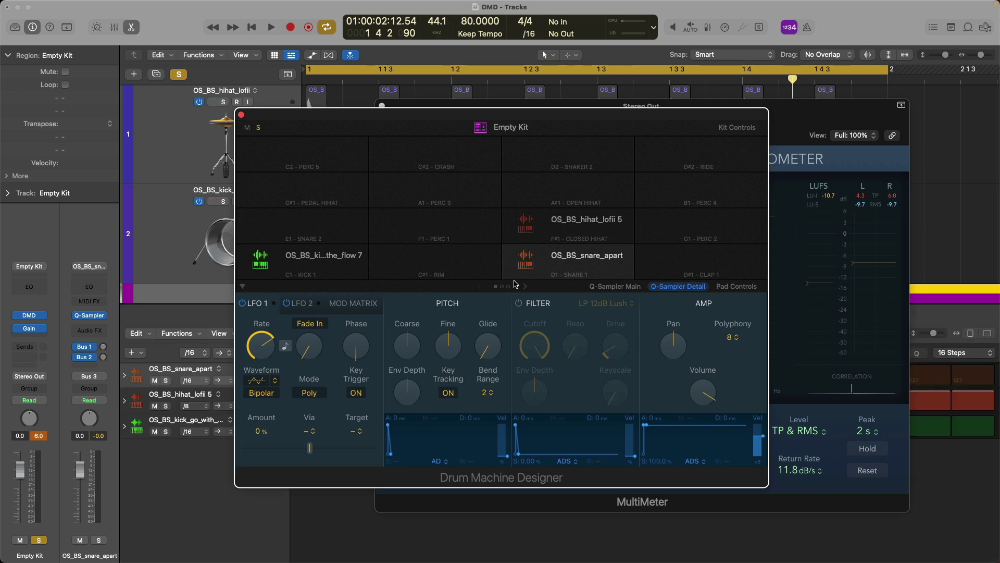
key("v")
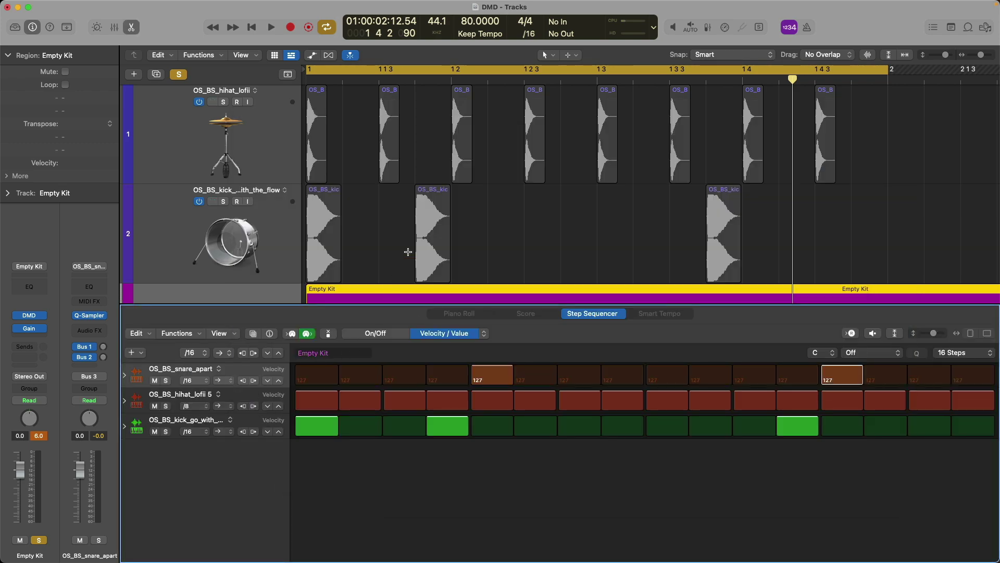
key("v")
left_click(819, 110)
key("space")
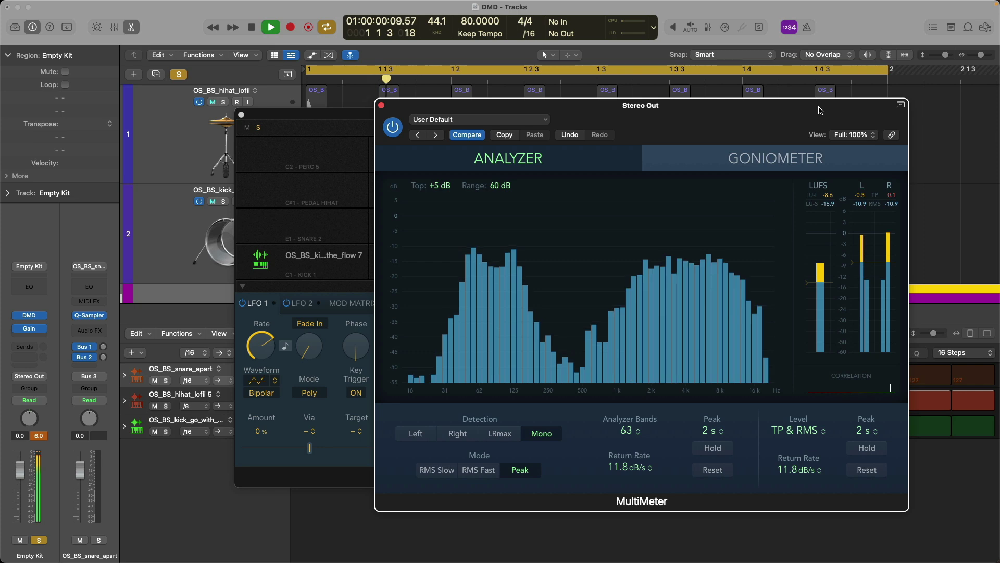
left_click(40, 540)
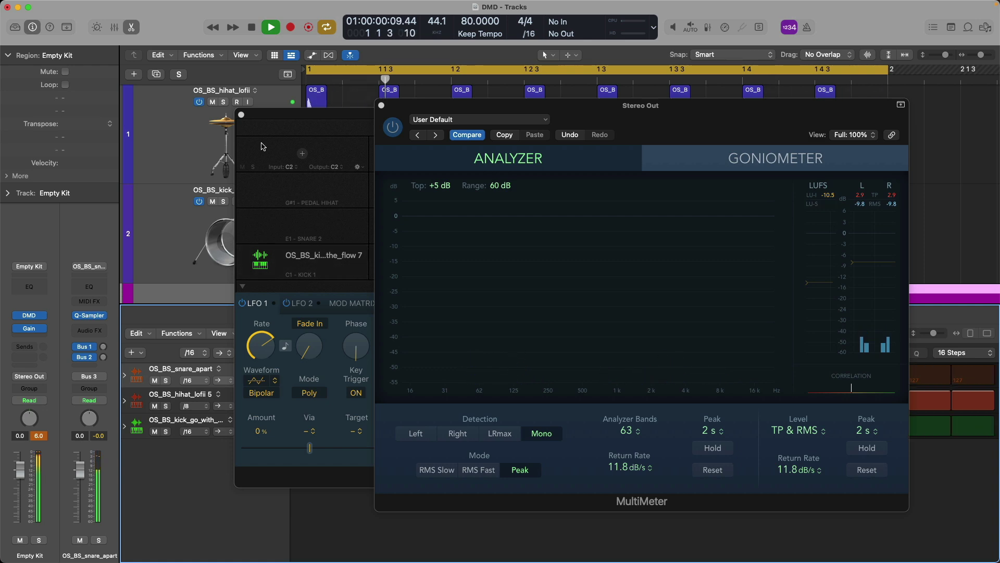
Rescale the MultiMeter analyzer to a -40 dB top and 80 dB range, then stop playback
left_click(507, 189)
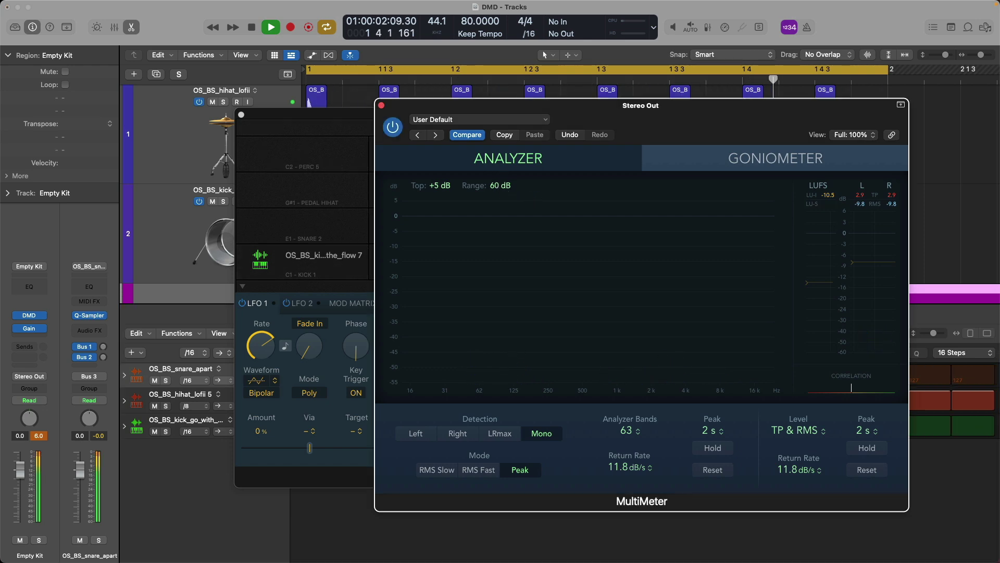
left_click_drag(500, 185, 500, 175)
left_click_drag(440, 185, 440, 203)
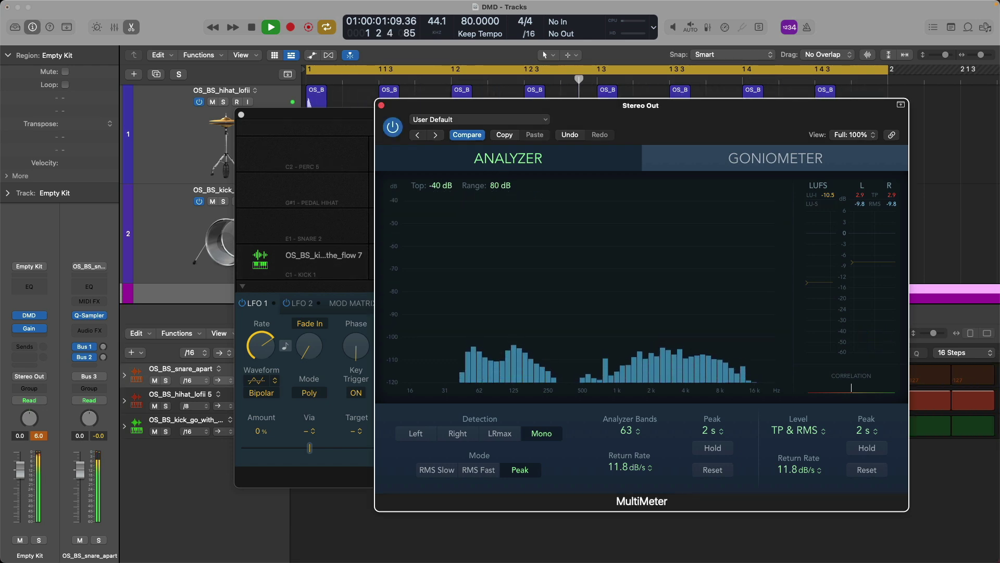
key("space")
left_click(366, 121)
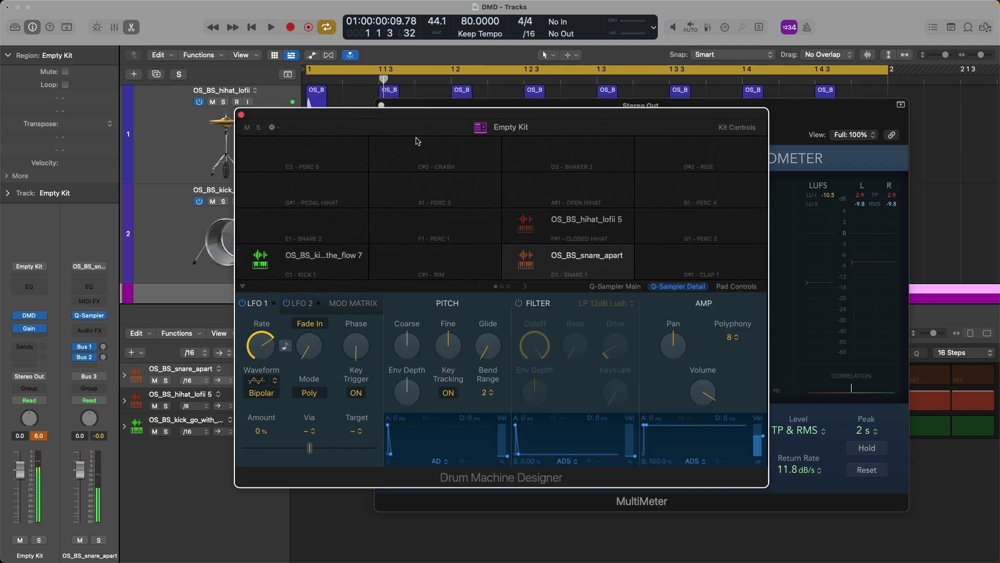
Test the snare sample end marker and show the mixer in the lower pane
left_click(599, 286)
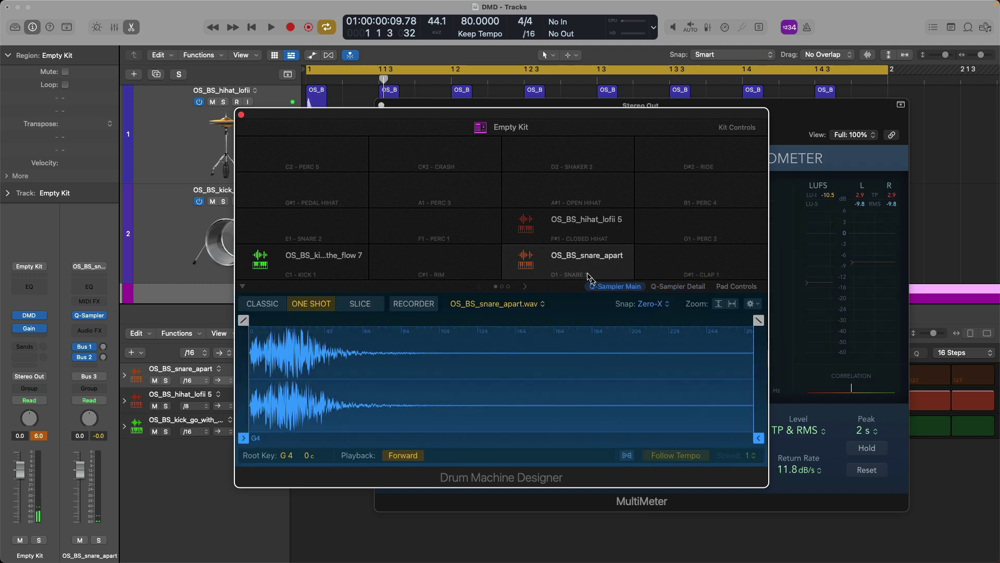
mouse_move(757, 441)
left_mouse_down()
mouse_move(748, 417)
mouse_move(495, 415)
mouse_move(754, 407)
left_mouse_up()
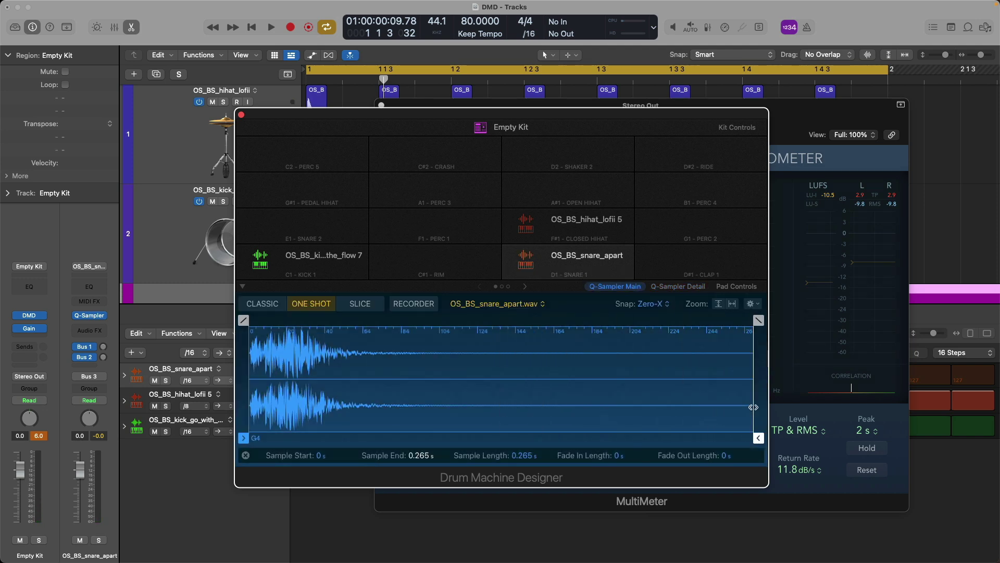
key("x")
key("v")
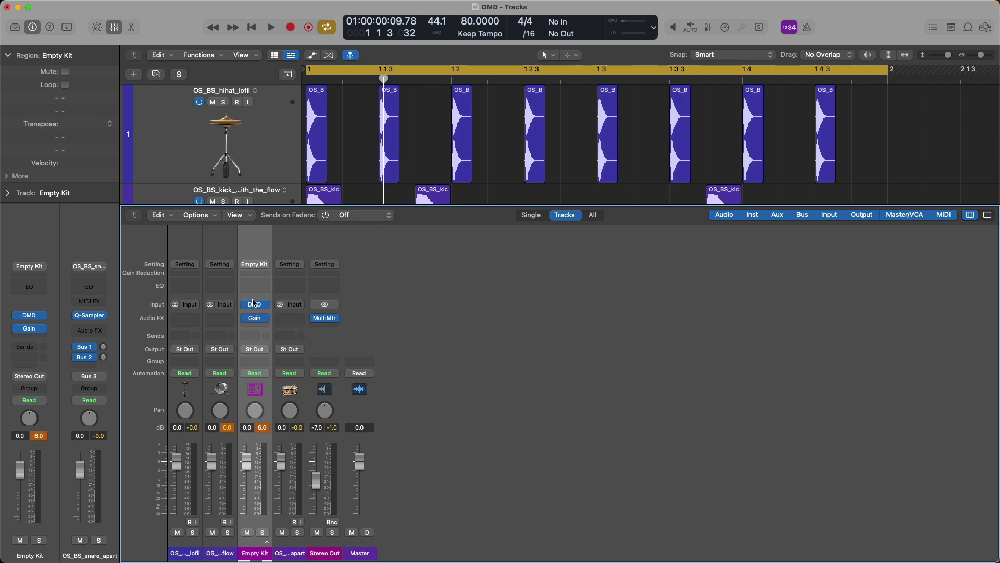
Confirm the snare sample still ends at 0.265 s and its volume reads 0 dB
key("v")
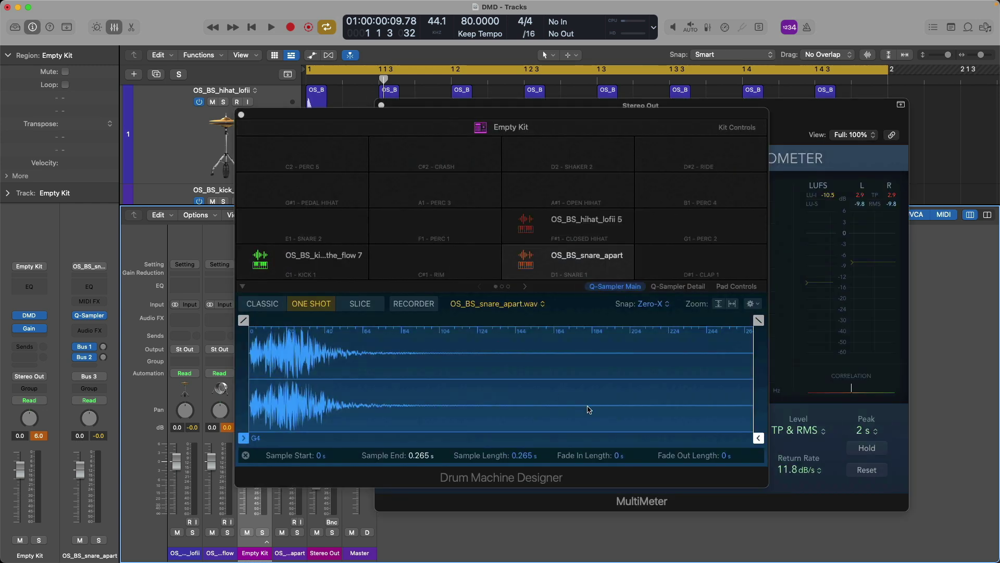
mouse_move(758, 438)
left_mouse_down()
mouse_move(521, 438)
mouse_move(755, 438)
left_mouse_up()
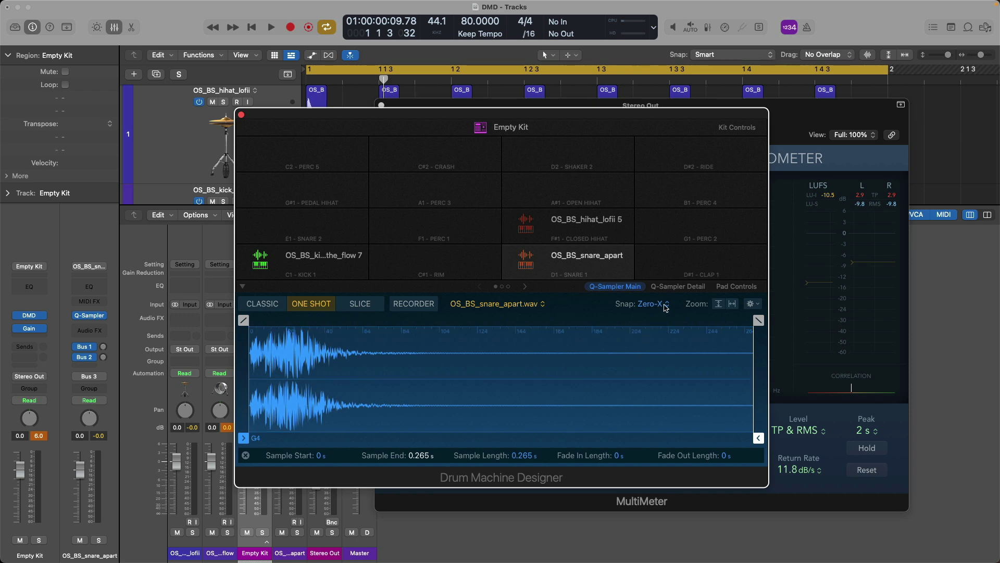
left_click(678, 286)
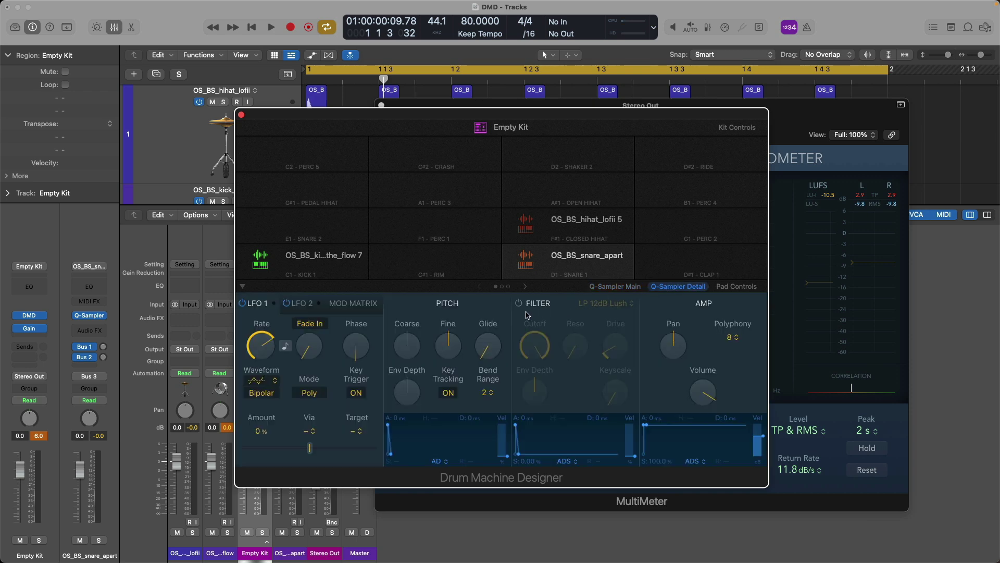
mouse_move(702, 395)
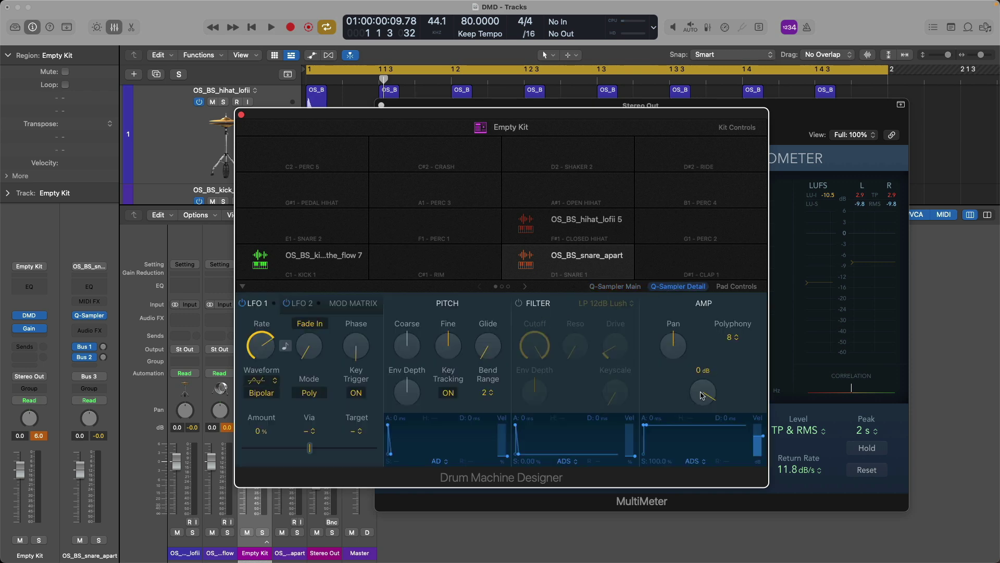